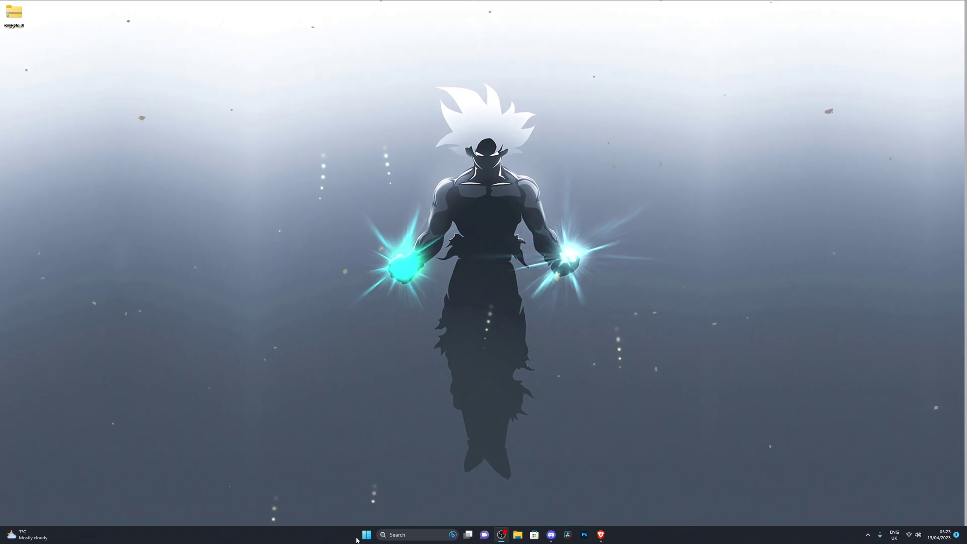
- Search Start for 'virus' and open Windows Security's Virus & threat protection page
click(367, 536)
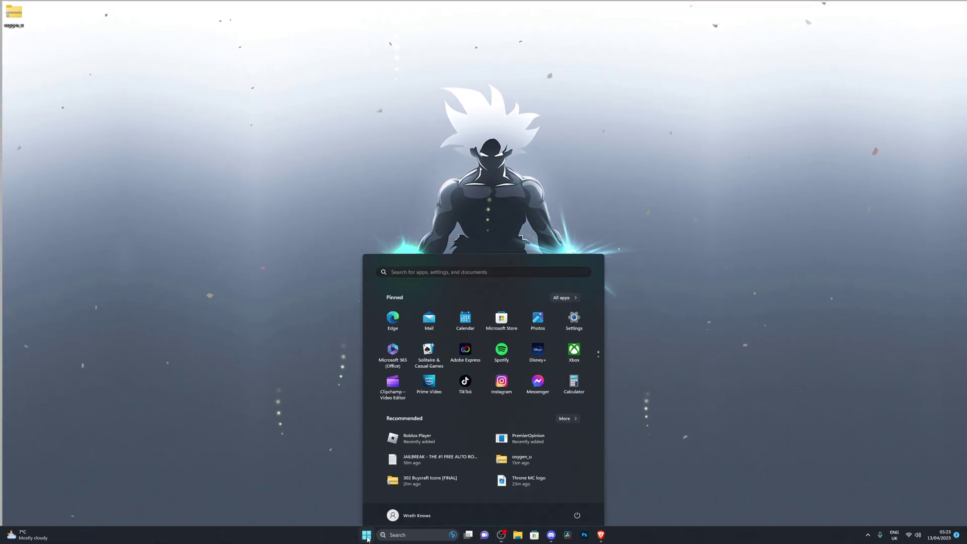
click(241, 467)
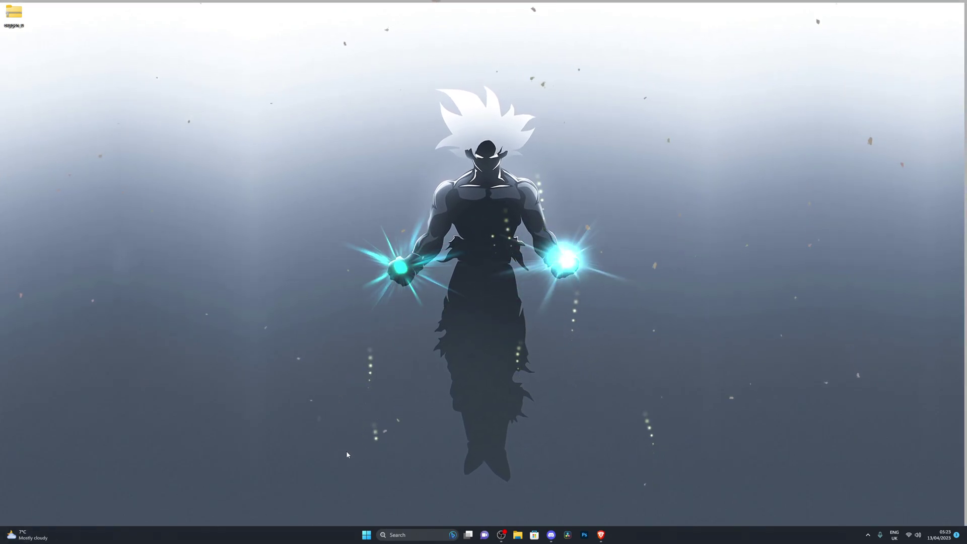
click(367, 531)
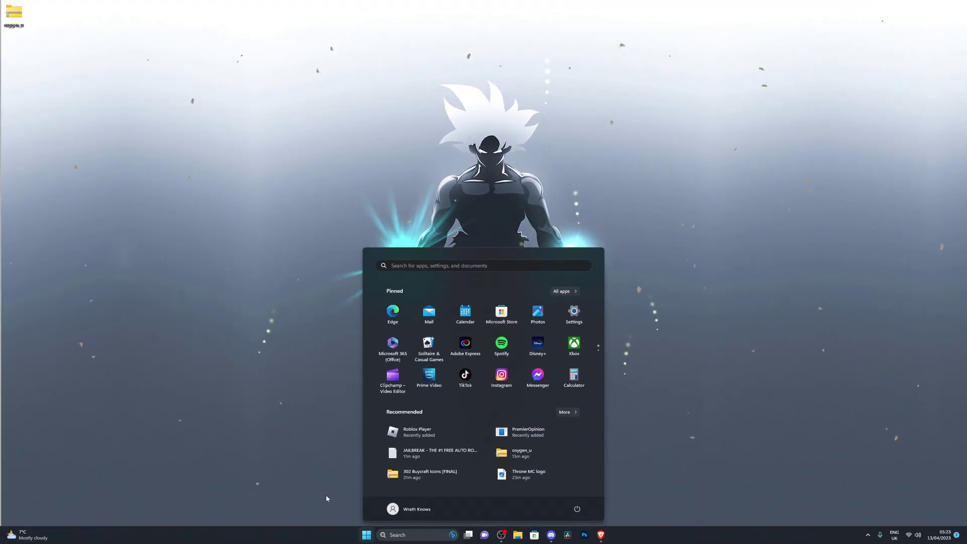
text(virus)
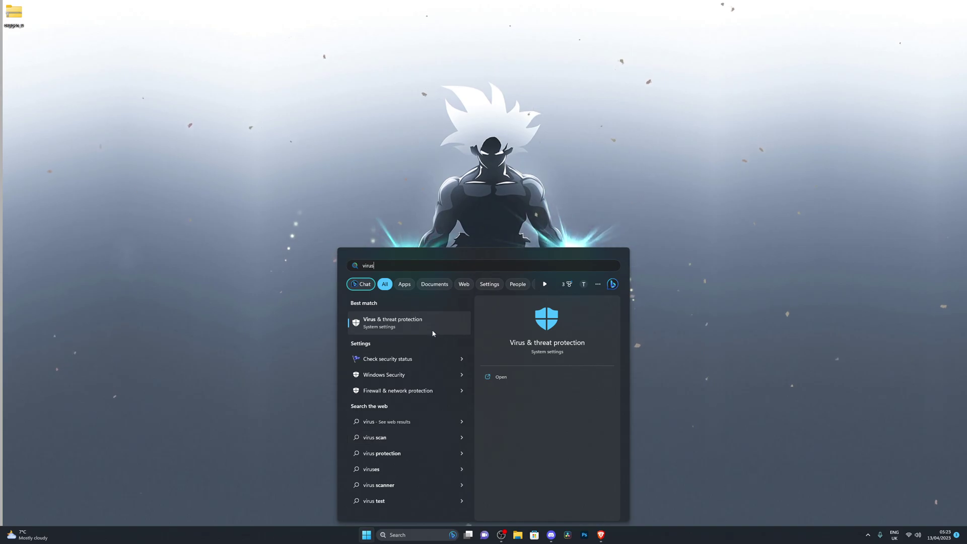
click(406, 325)
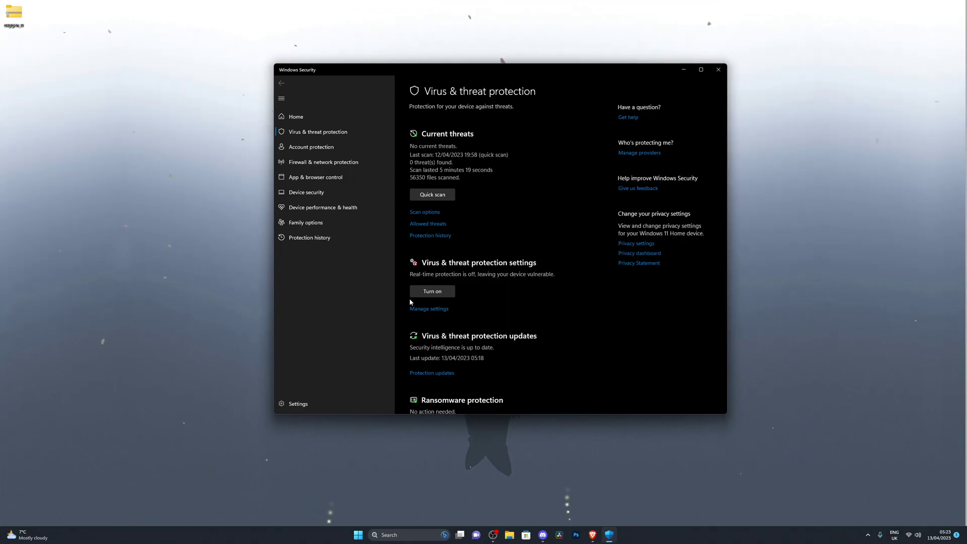
- Move the Windows Security window toward the screen centre, then search Start for 'control Panel'
drag(440, 72, 415, 96)
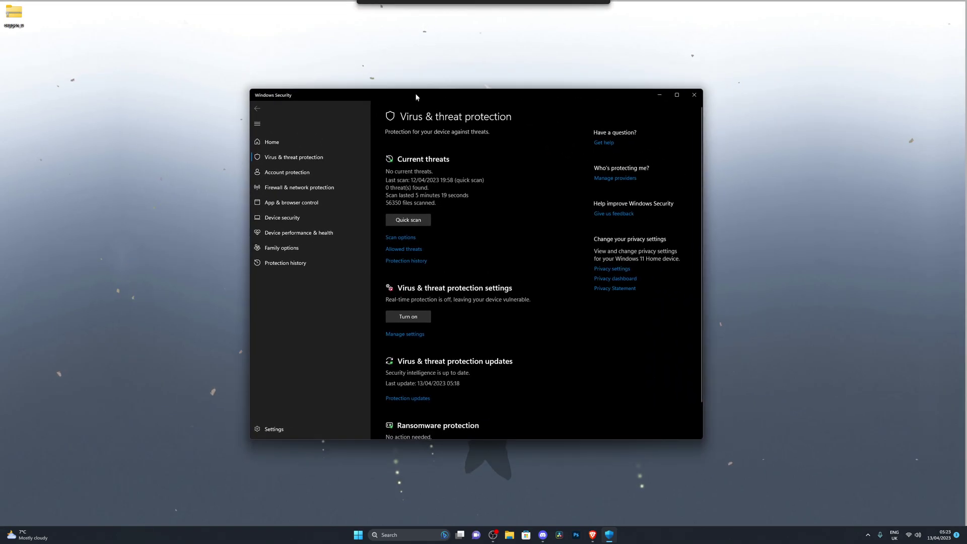
drag(316, 92, 256, 81)
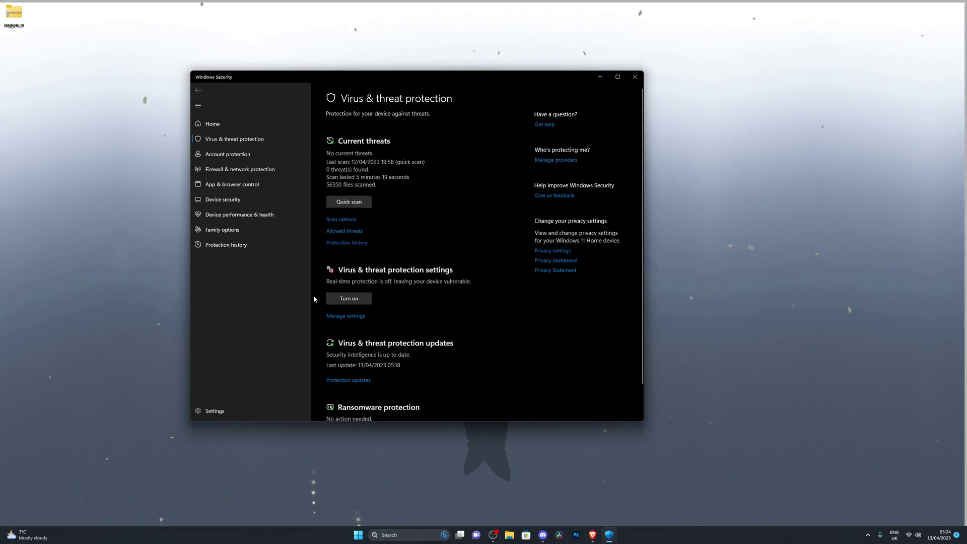
click(357, 536)
text(control Panel)
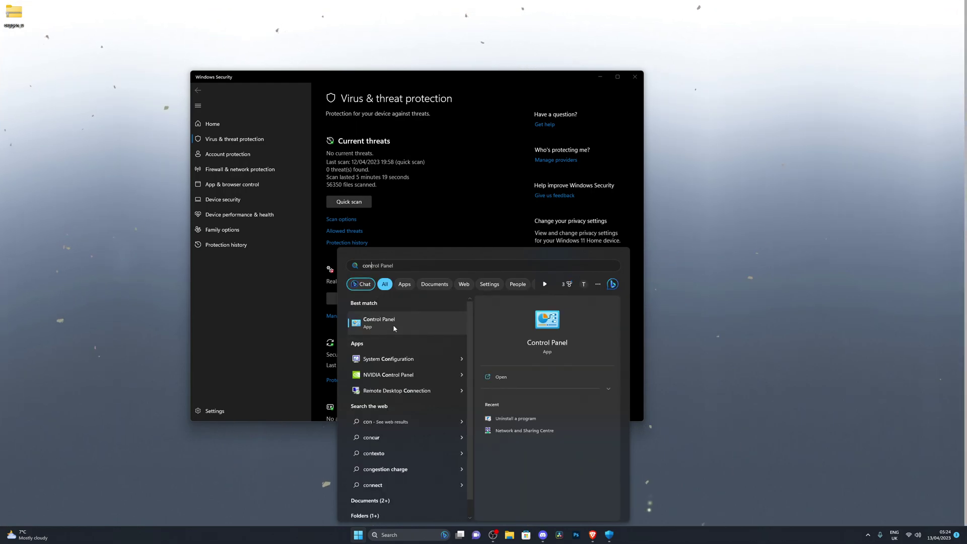
click(395, 326)
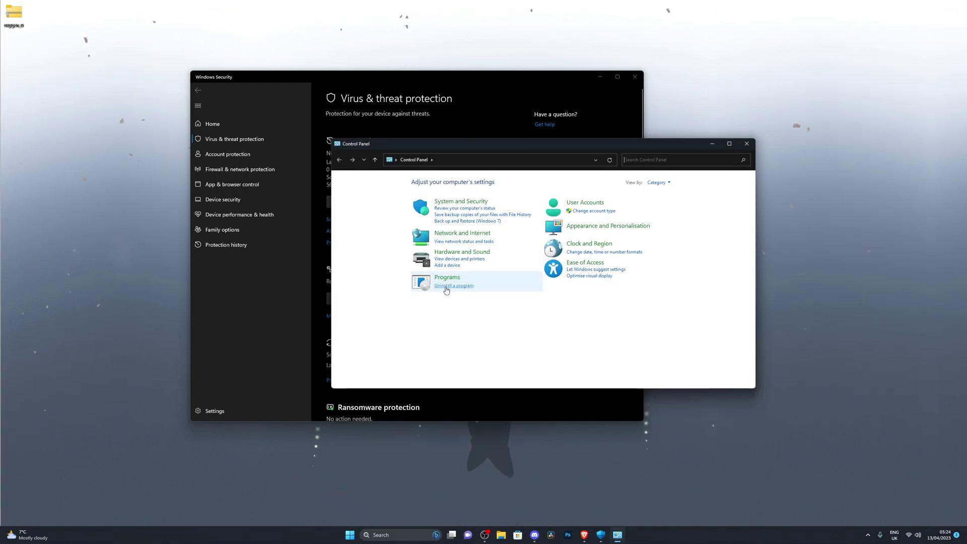
click(451, 286)
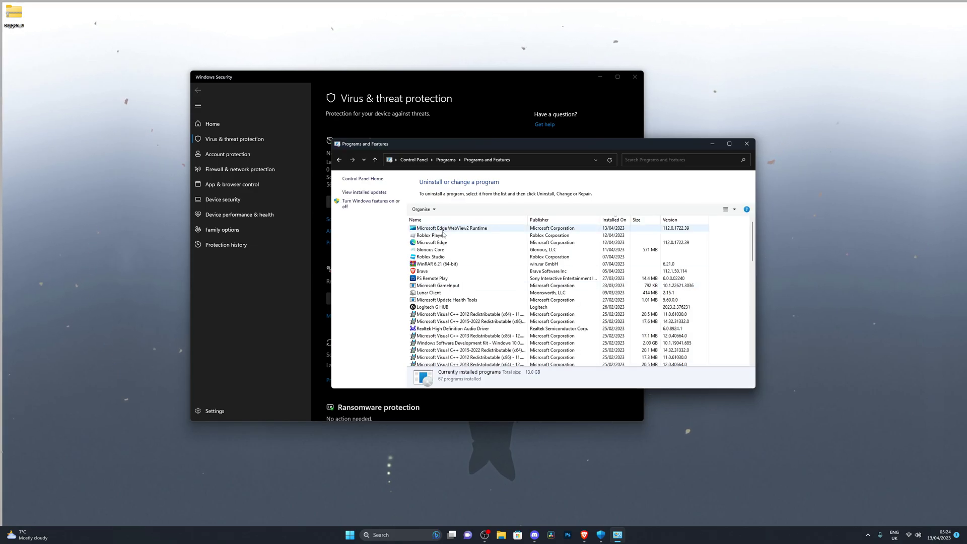
right_click(438, 330)
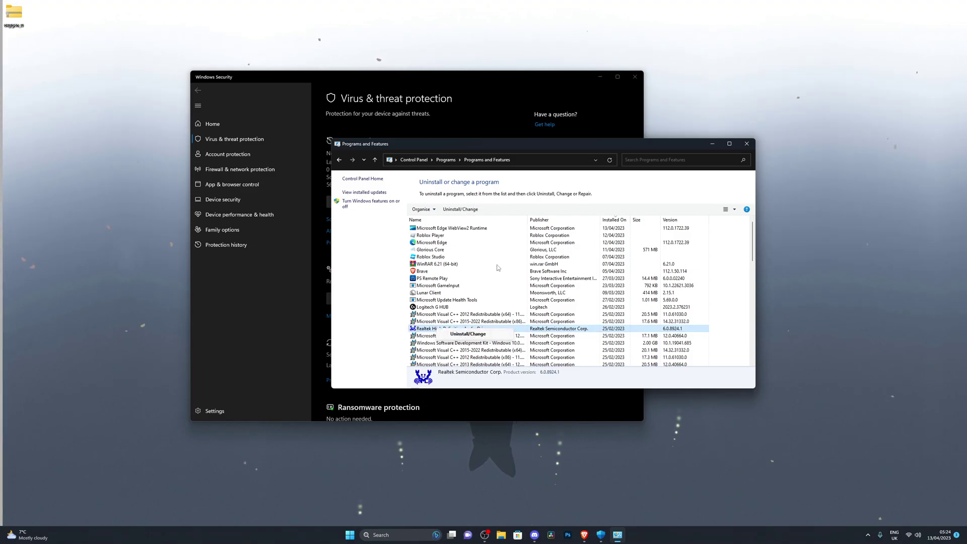
click(461, 335)
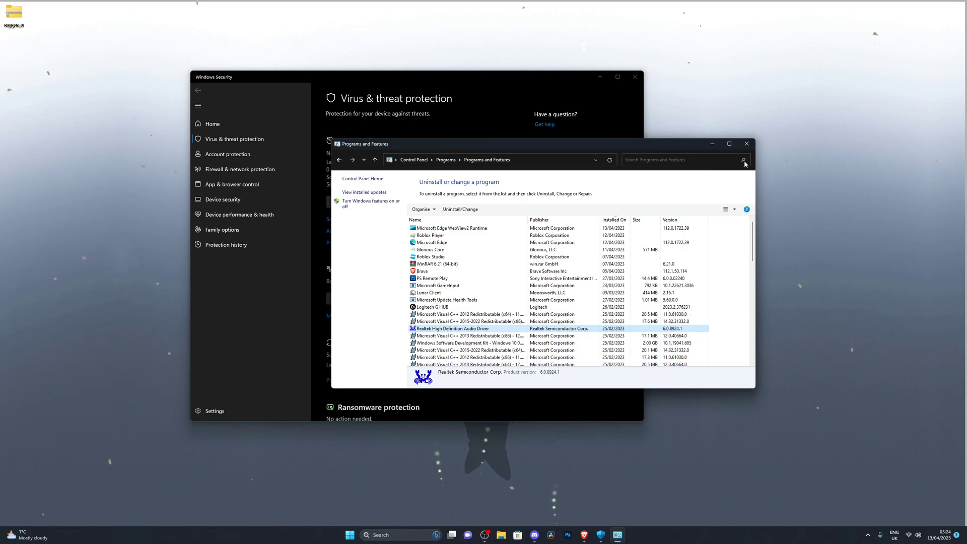
click(746, 144)
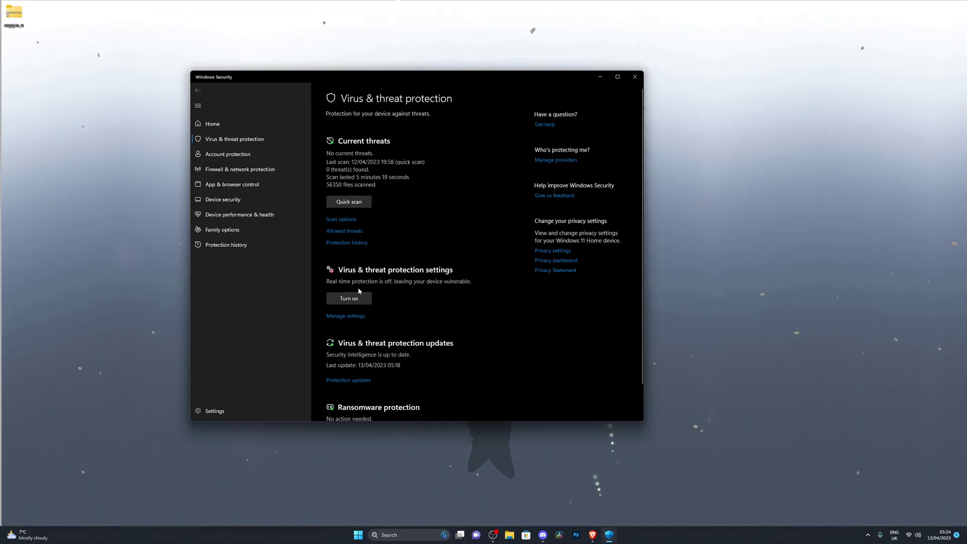
- Switch Real-time protection off under Manage settings, then close Windows Security with Alt+F4
click(346, 318)
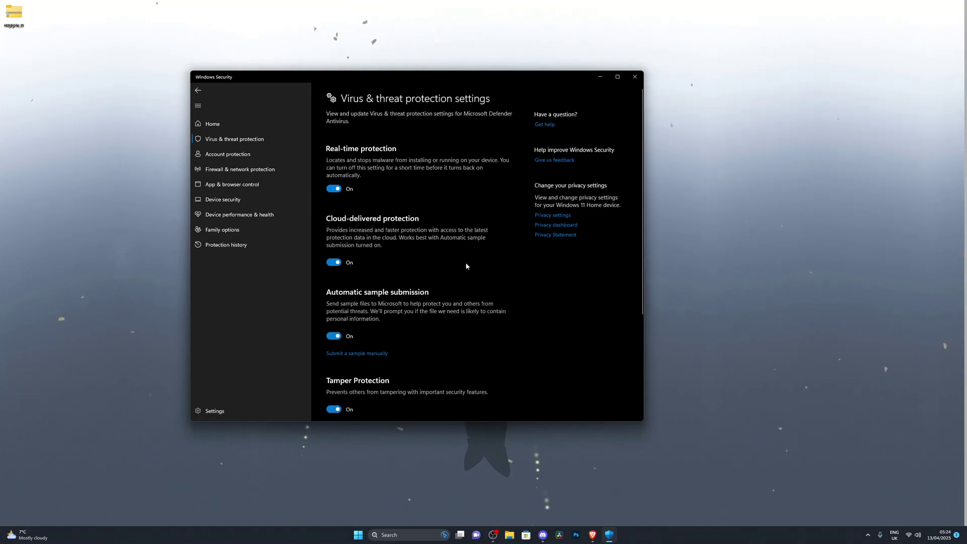
click(334, 189)
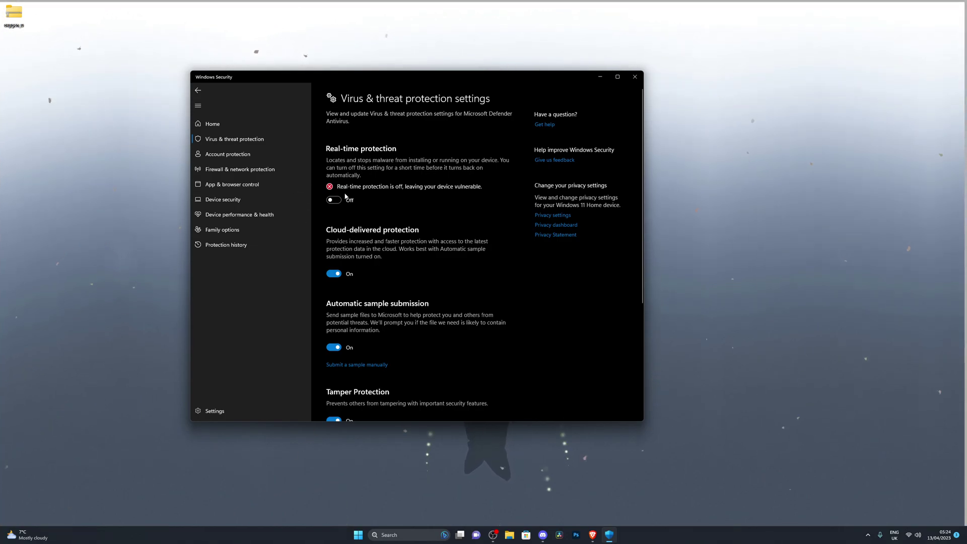
key(alt+F4)
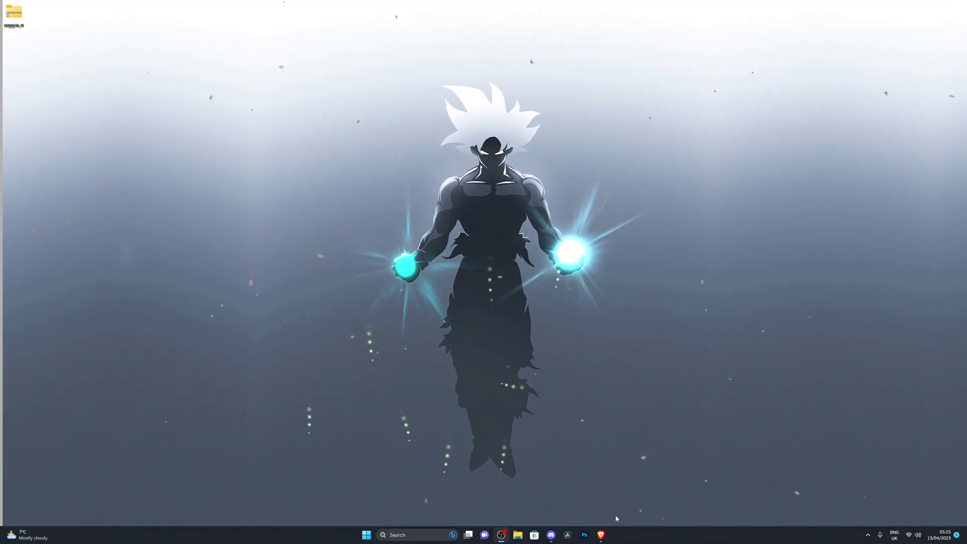
- Restore the Brave window showing the serenity-tube.com script downloads site
click(601, 534)
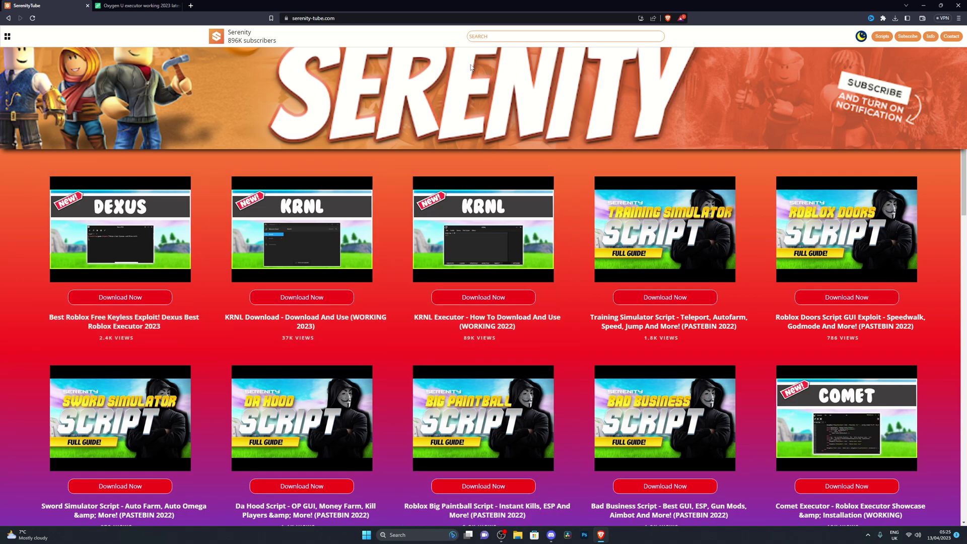
- Search the Serenity site for 'oxy', then clear the search to list all videos
text(oxy)
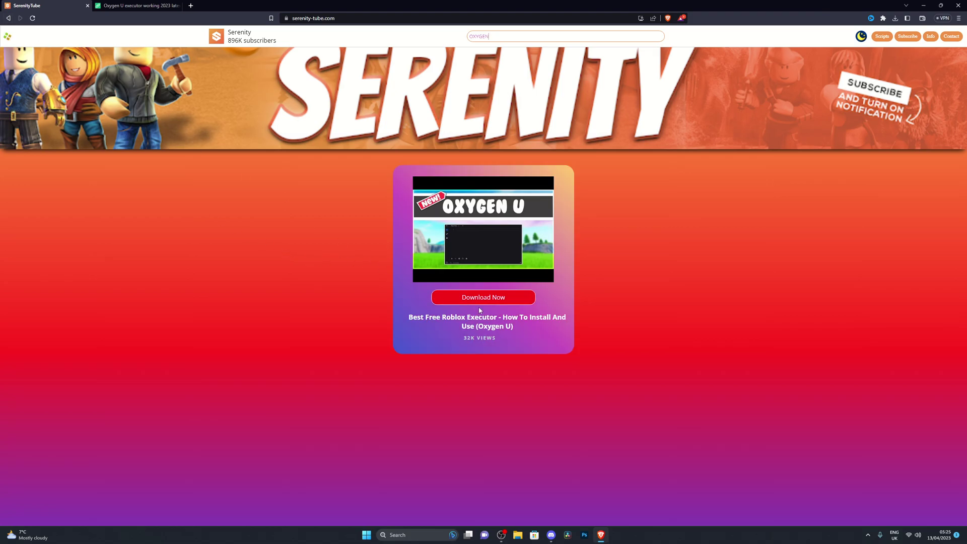
click(8, 18)
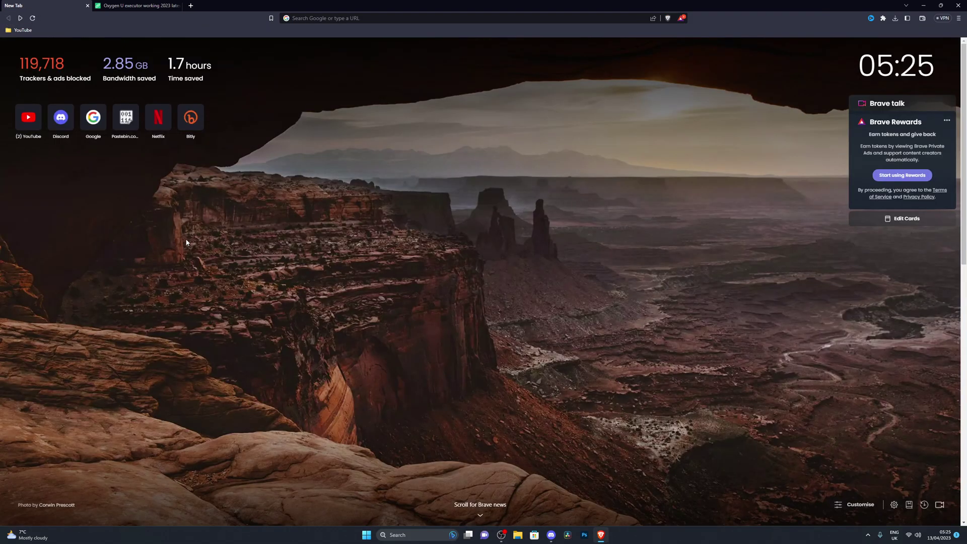
click(21, 18)
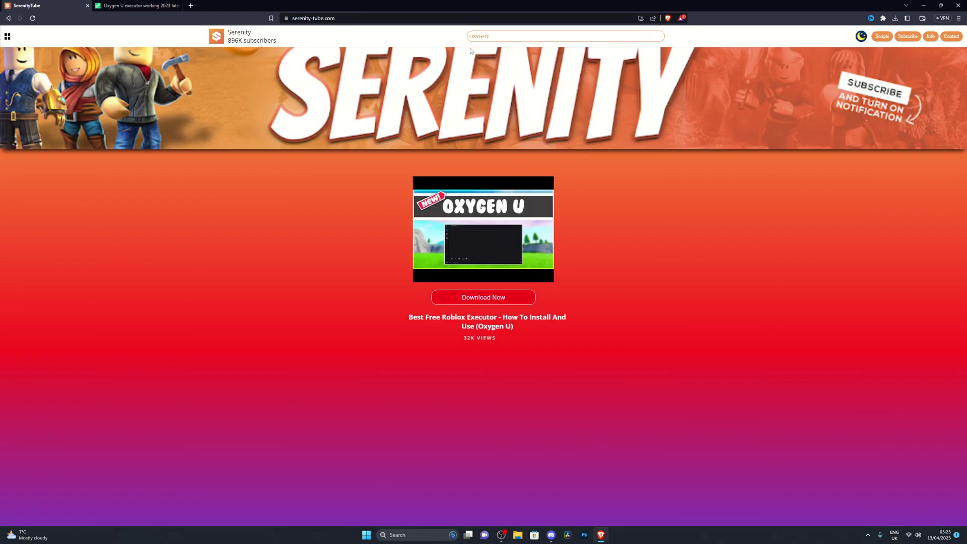
key(BackSpace)
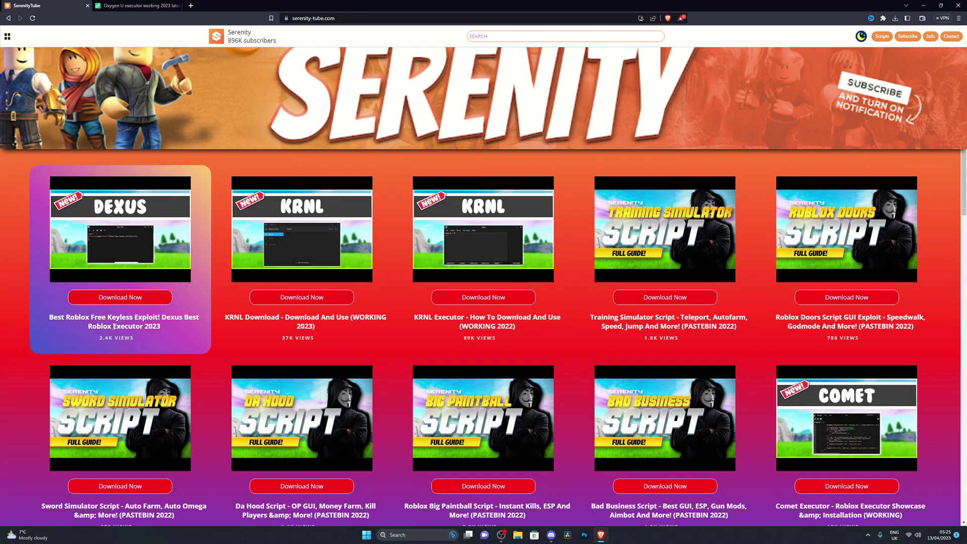
- Open the Dexus executor post and follow its description's DEXUS DOWNLOAD link to work.ink
click(107, 297)
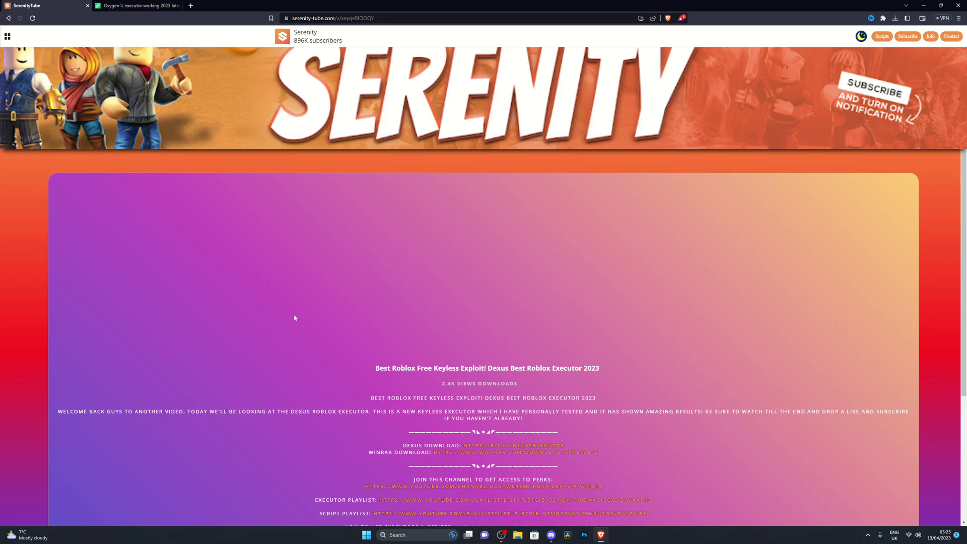
scroll(383, 328, down, 3)
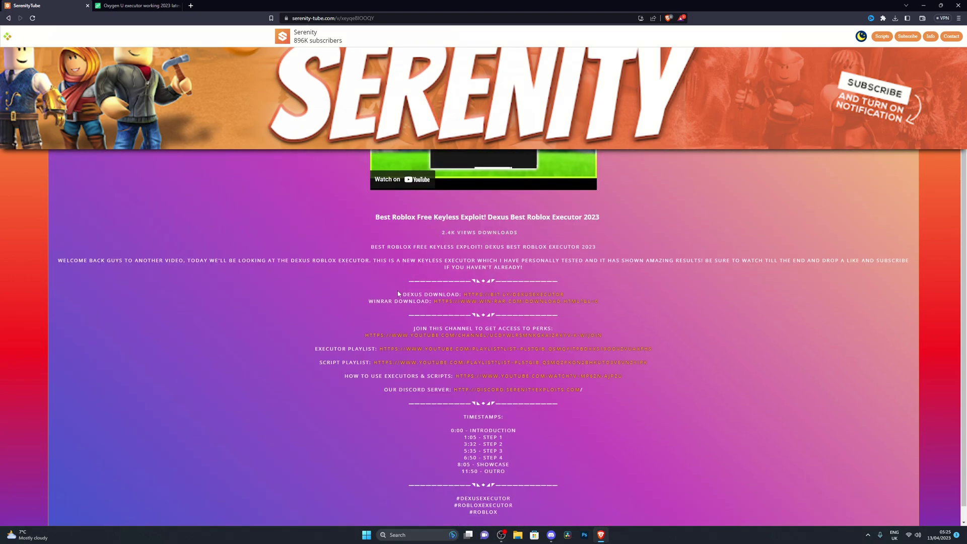
drag(376, 219, 596, 358)
click(627, 403)
click(486, 295)
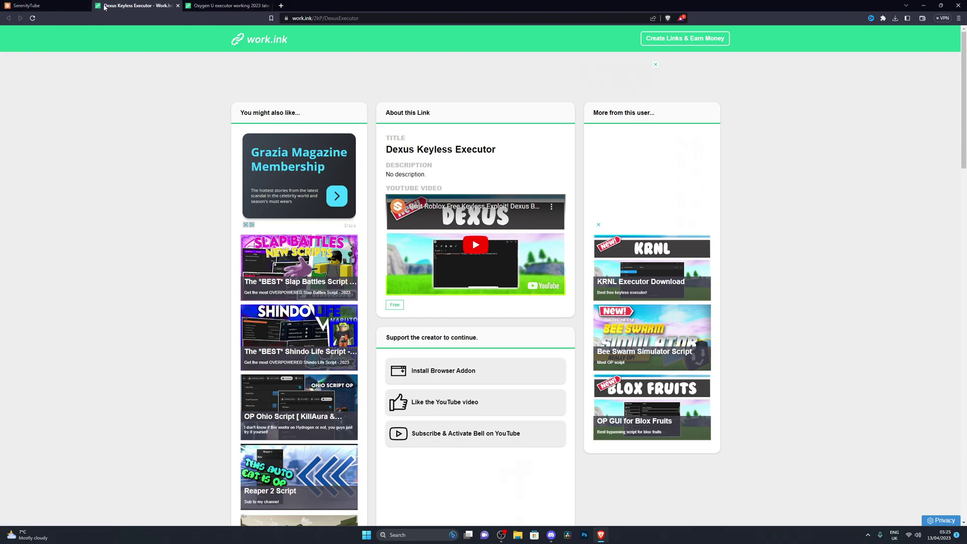
- Close the Dexus work.ink tab and start the Install Browser Addon step on the Oxygen U page
click(70, 6)
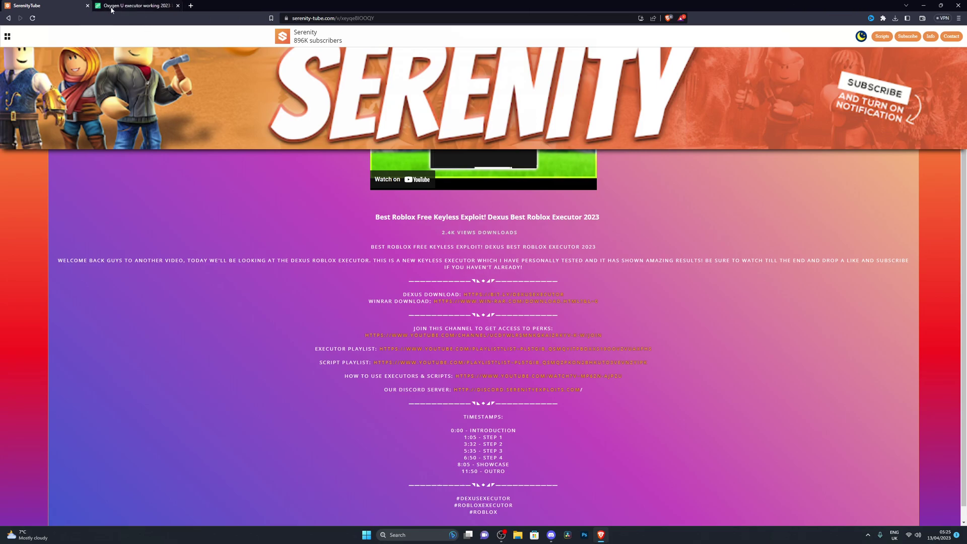
key(ctrl+Tab)
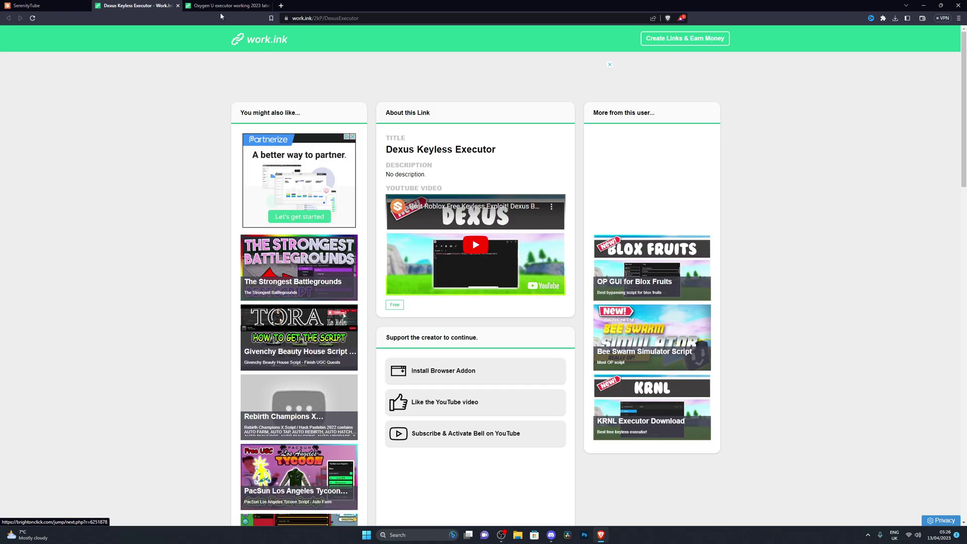
click(178, 6)
click(122, 4)
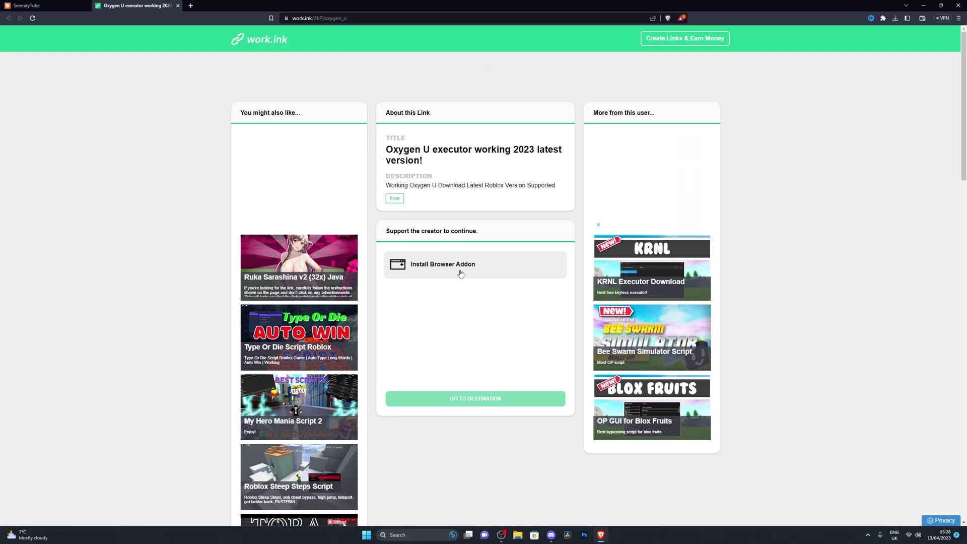
click(431, 272)
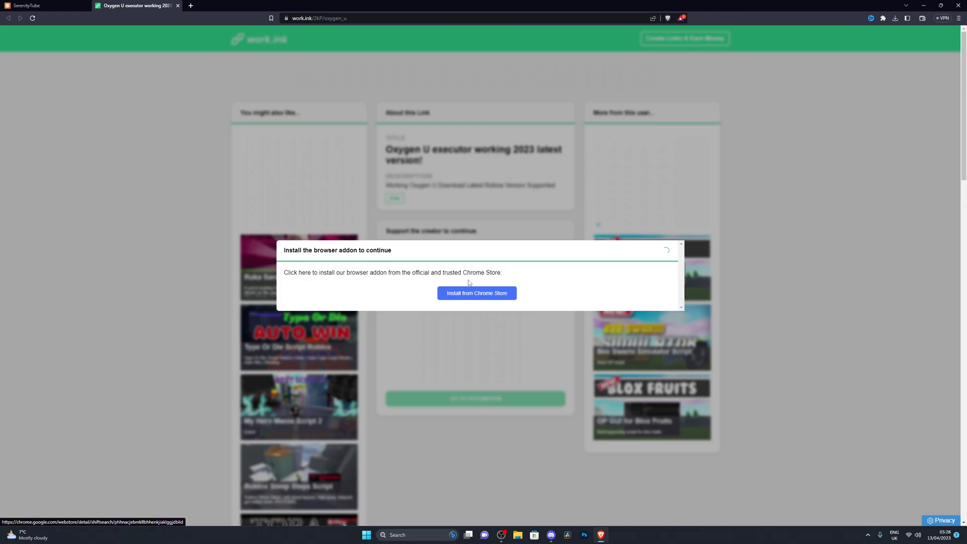
- Remove and re-add the Shiftsearch extension to Brave from its Chrome Web Store page
click(486, 298)
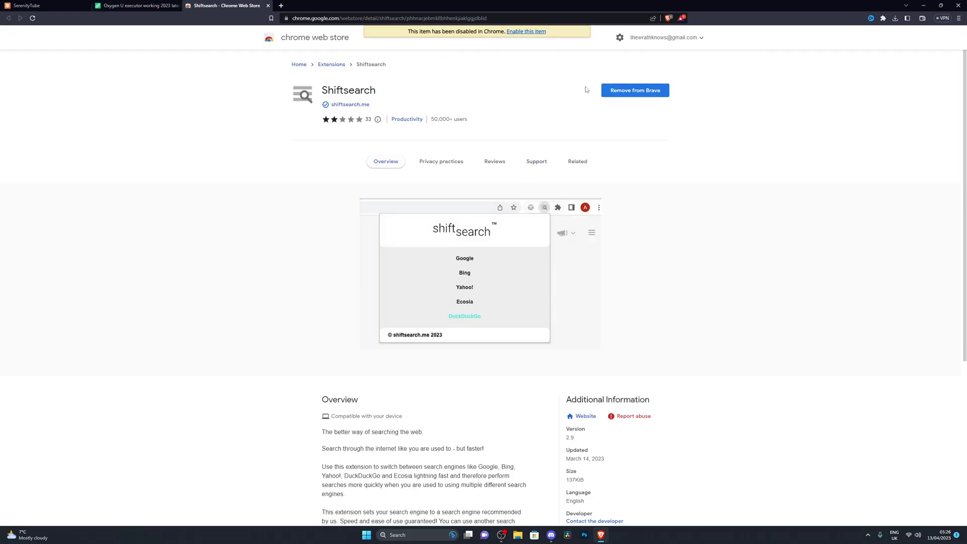
click(613, 92)
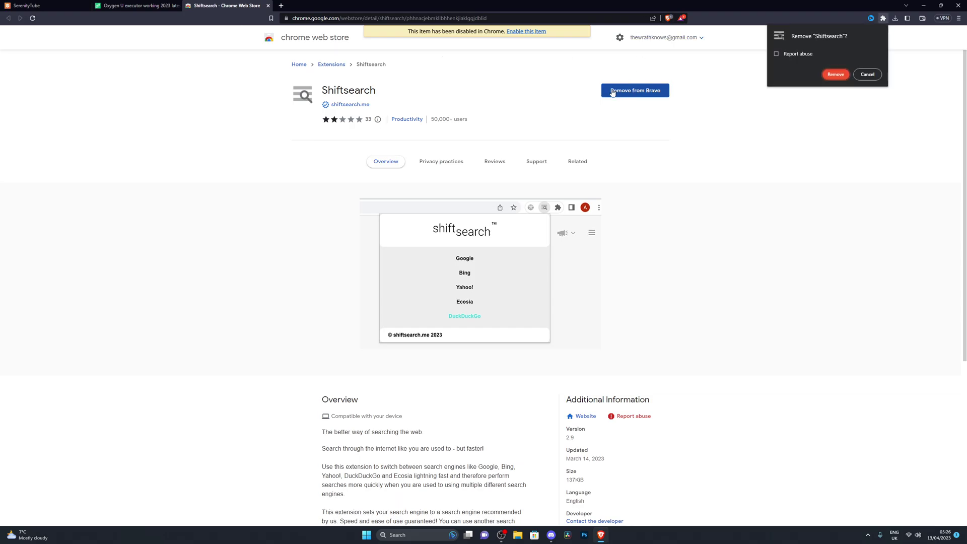
click(835, 74)
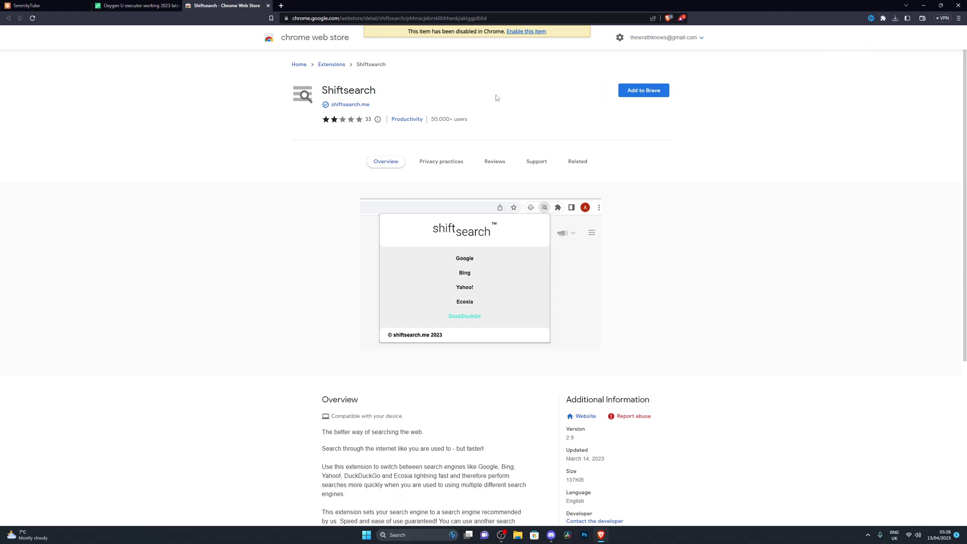
click(269, 5)
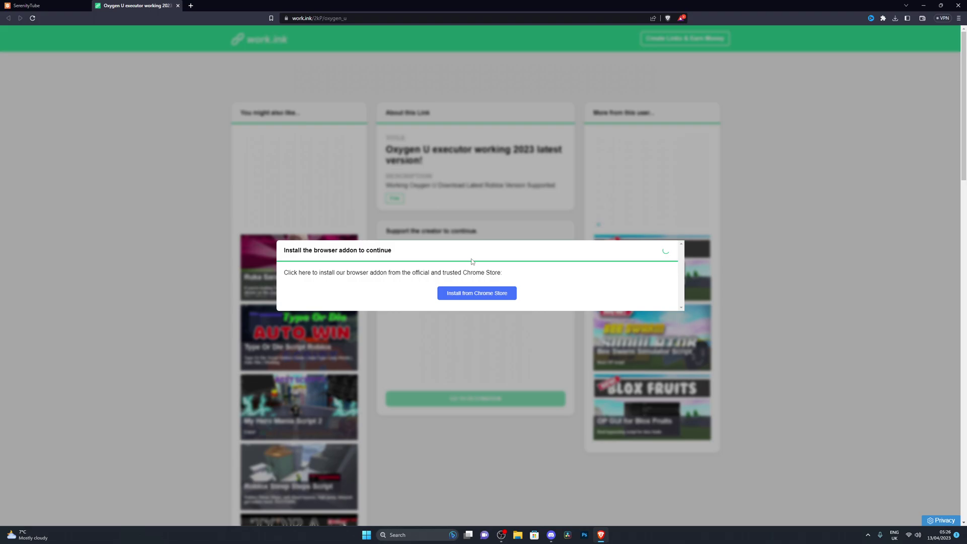
click(480, 298)
click(644, 94)
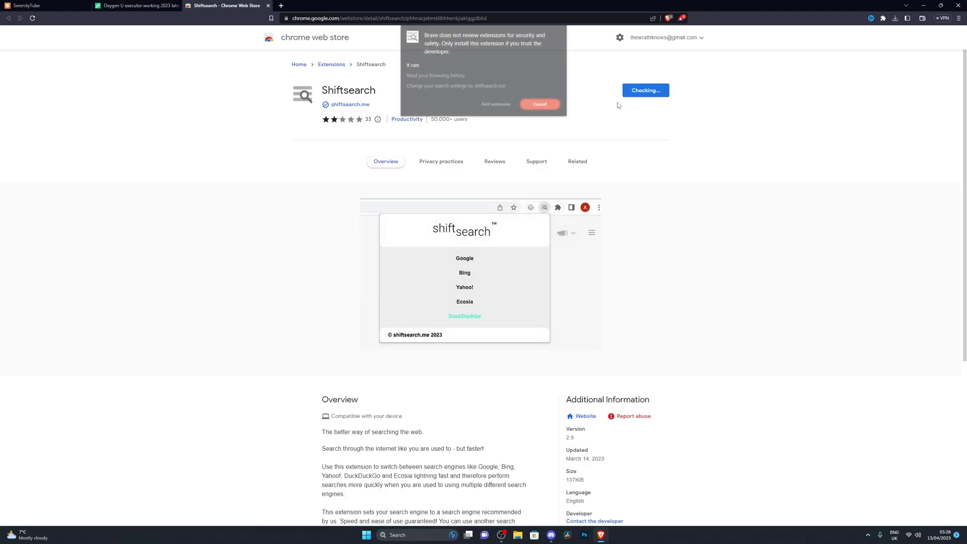
click(548, 103)
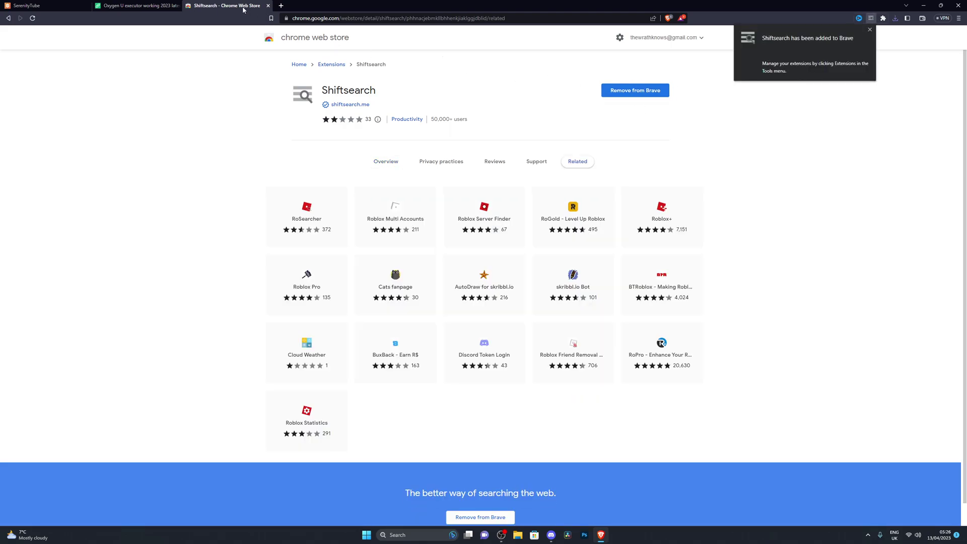
click(173, 5)
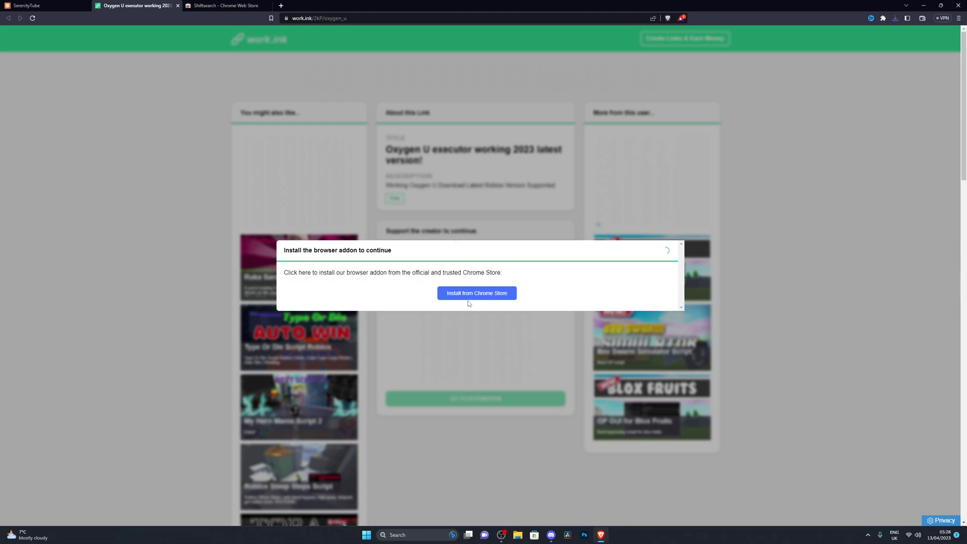
- Remove Shiftsearch again, re-add it to Brave, and return to the Oxygen U work.ink page
click(267, 6)
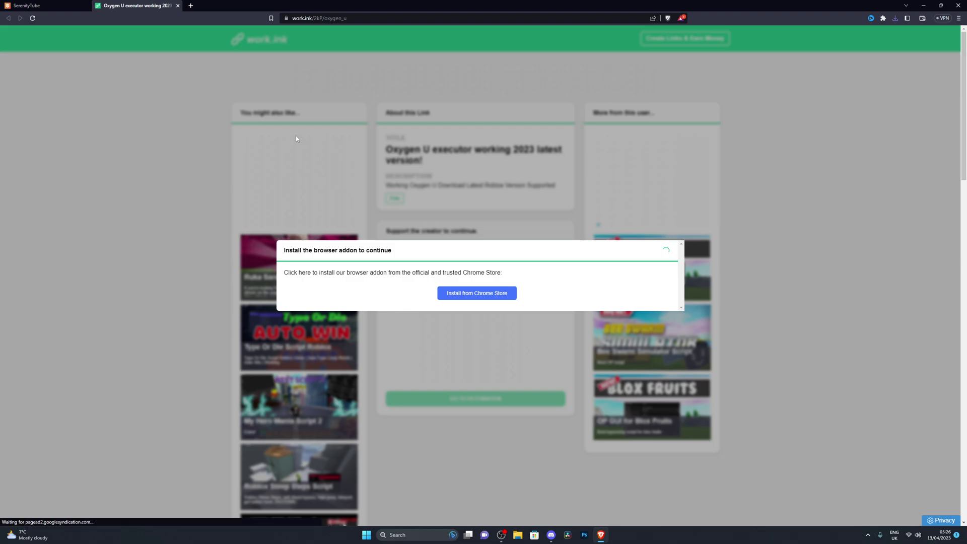
click(467, 295)
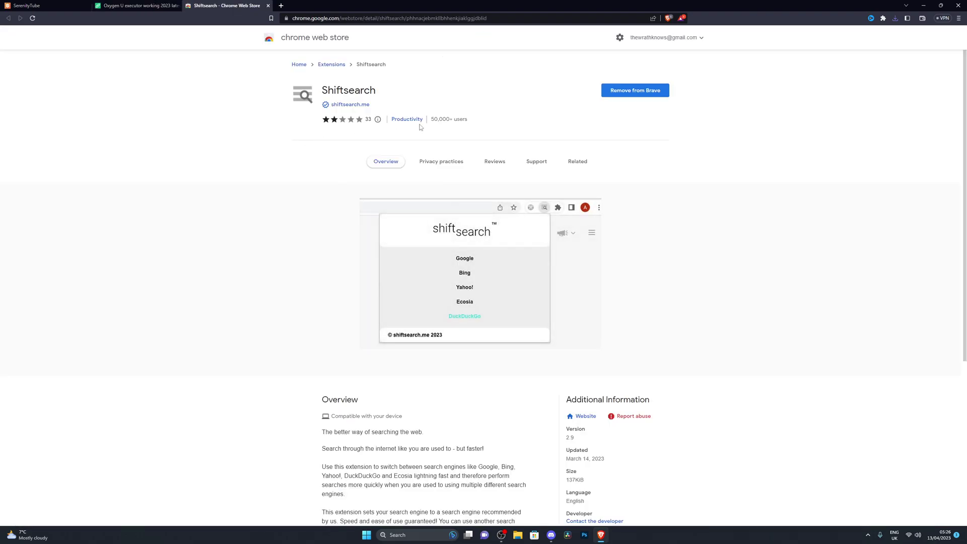
click(128, 5)
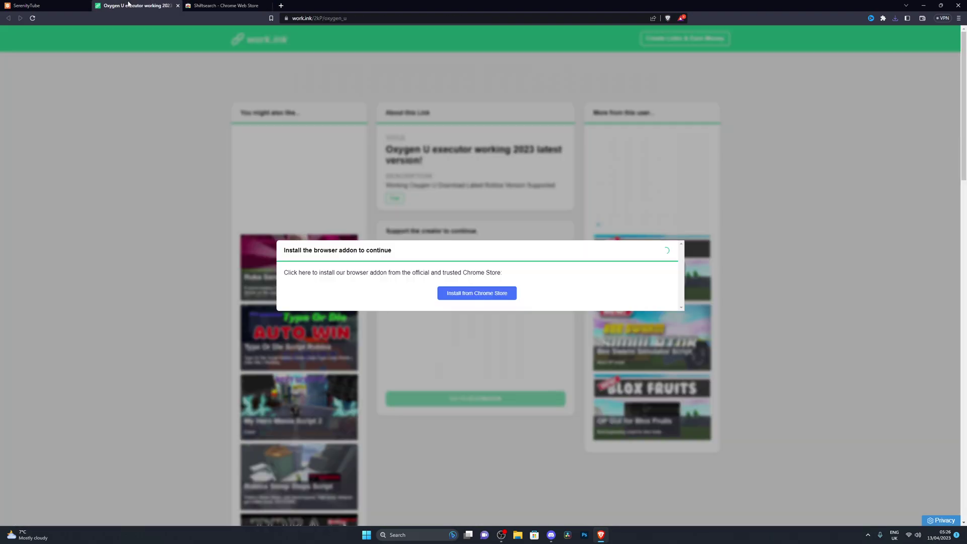
click(214, 4)
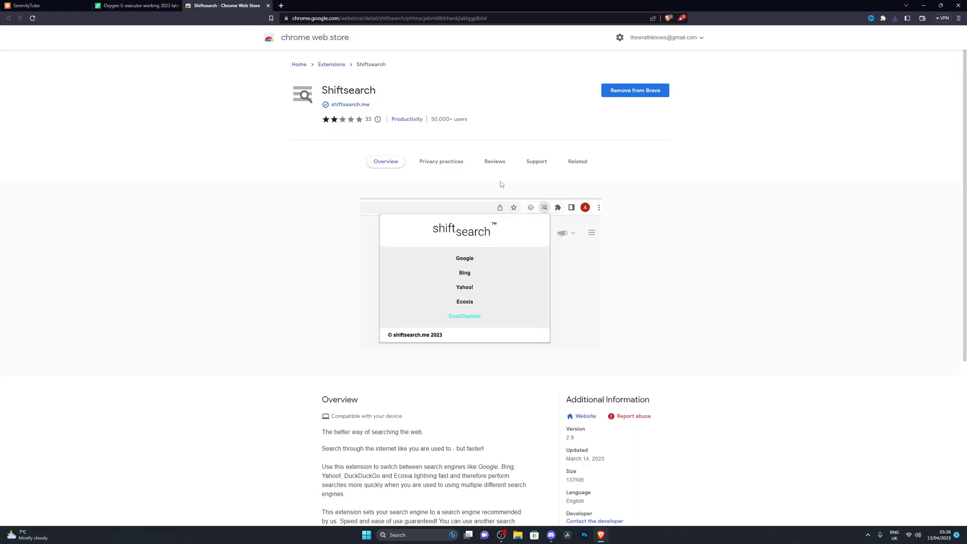
click(636, 90)
click(823, 75)
click(268, 5)
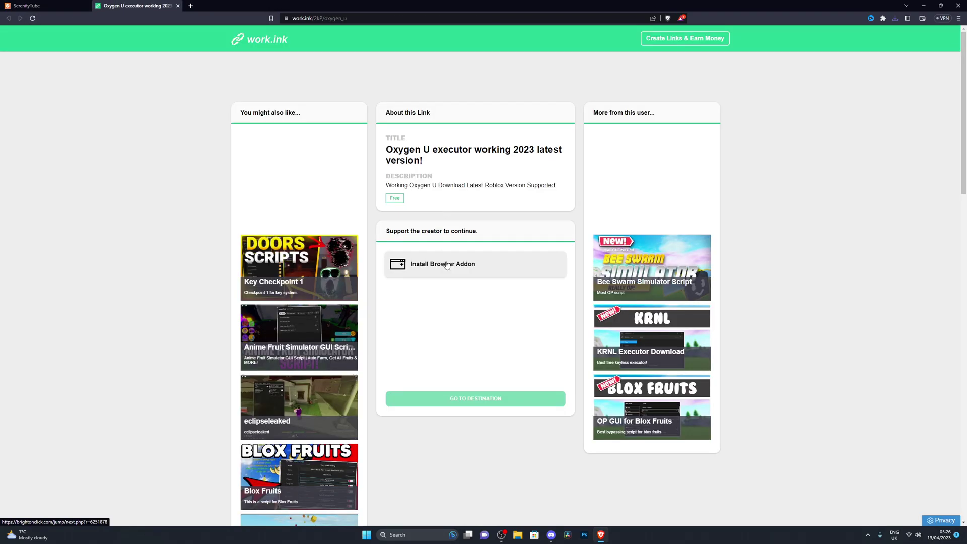
click(447, 266)
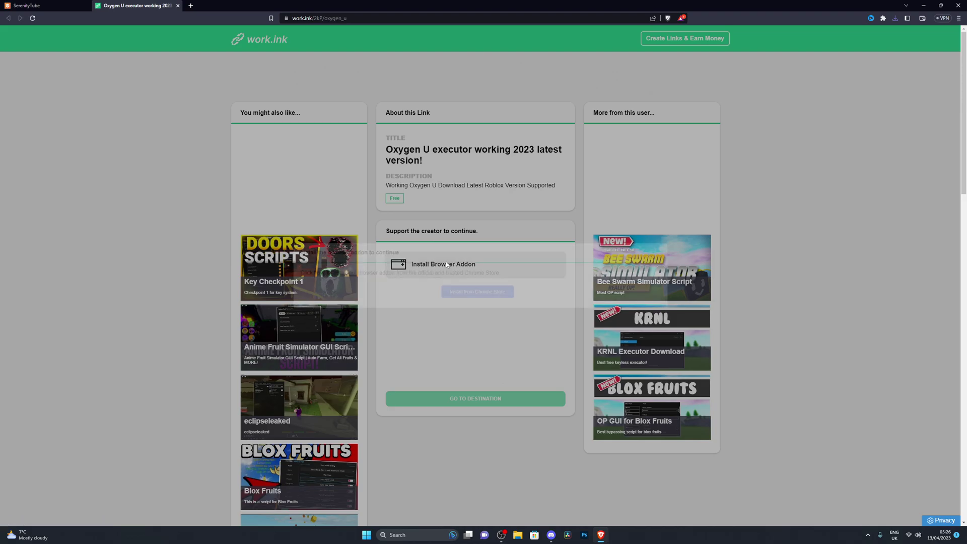
click(472, 293)
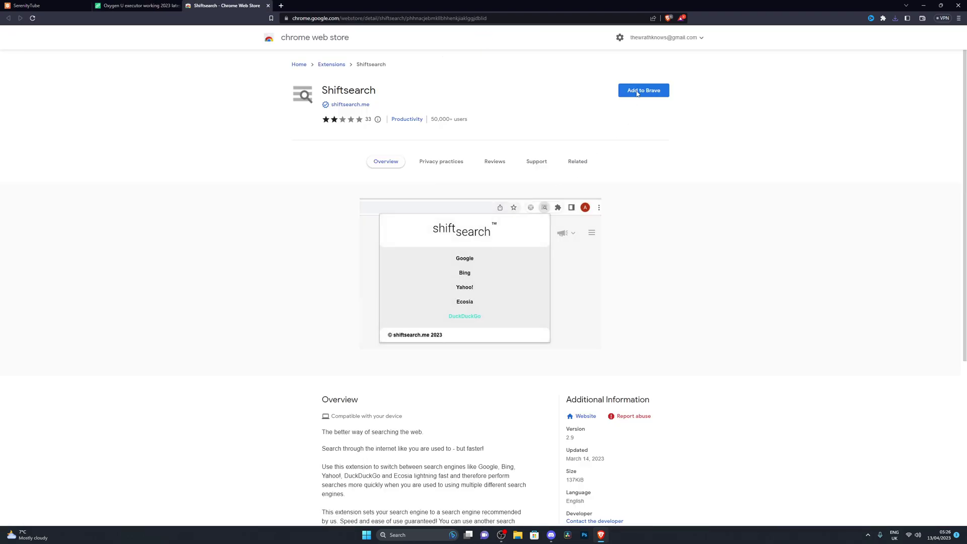
click(638, 94)
click(503, 107)
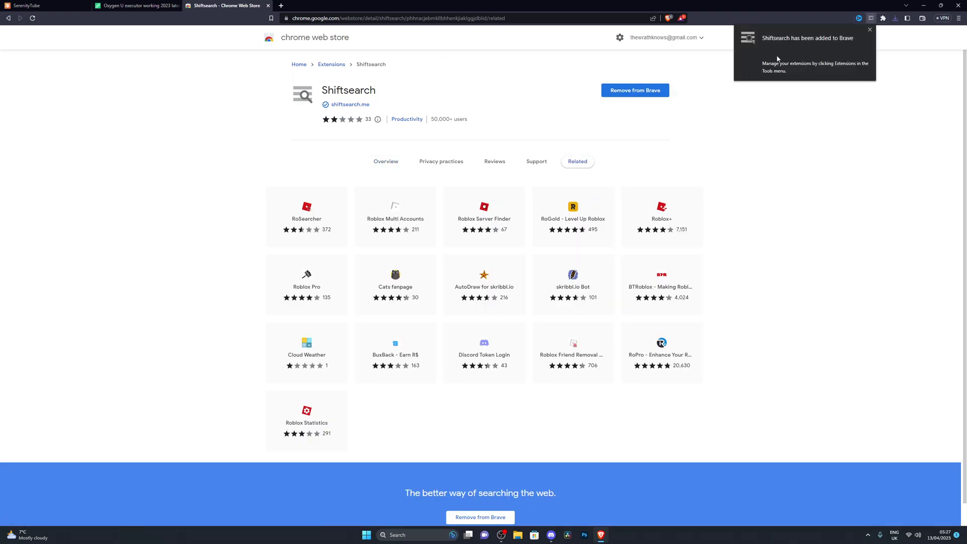
click(135, 5)
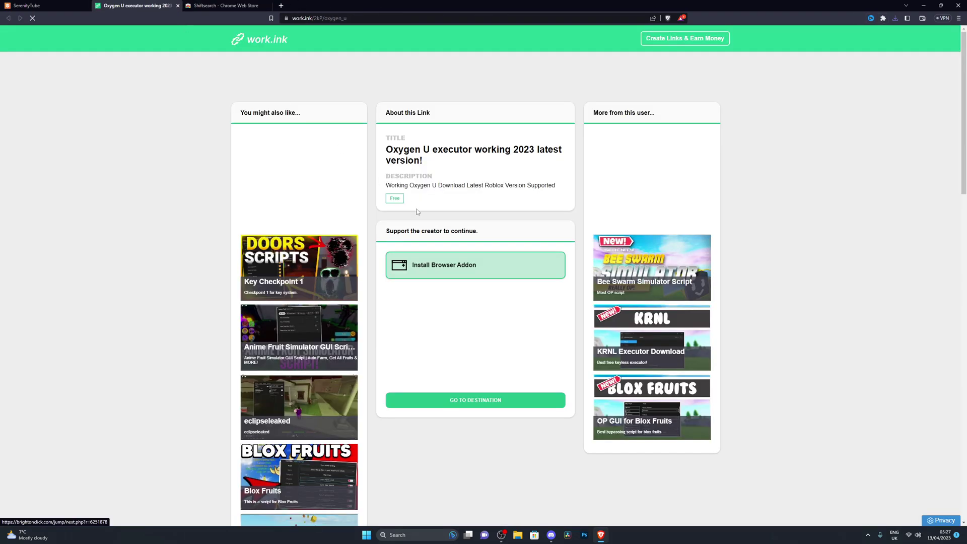
- Go to Destination on the Oxygen U link page, closing the hotel ad tab that opens
click(479, 400)
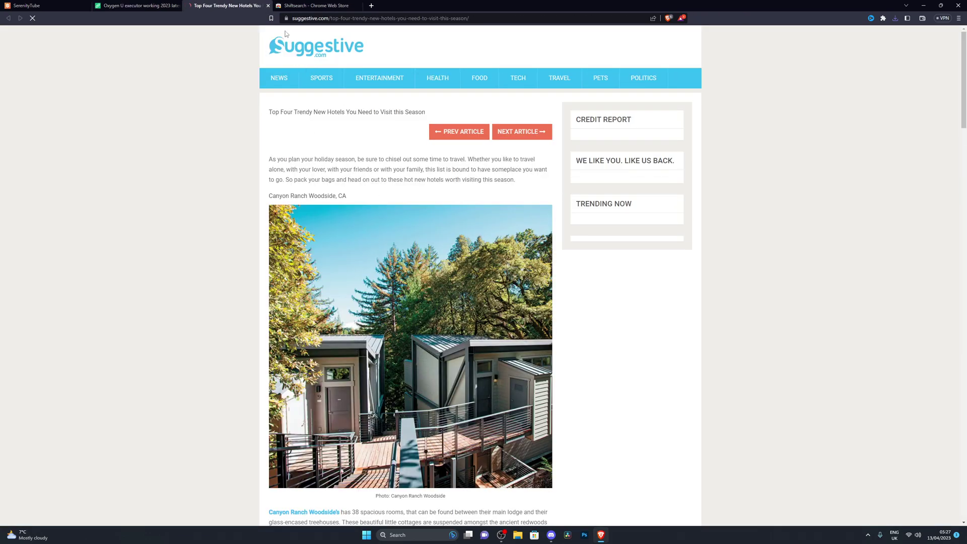
click(268, 6)
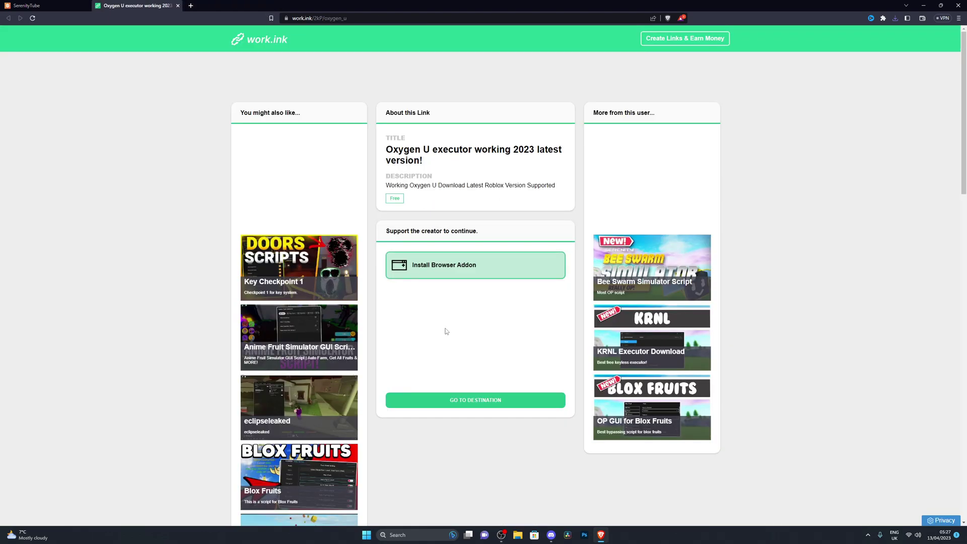
click(473, 401)
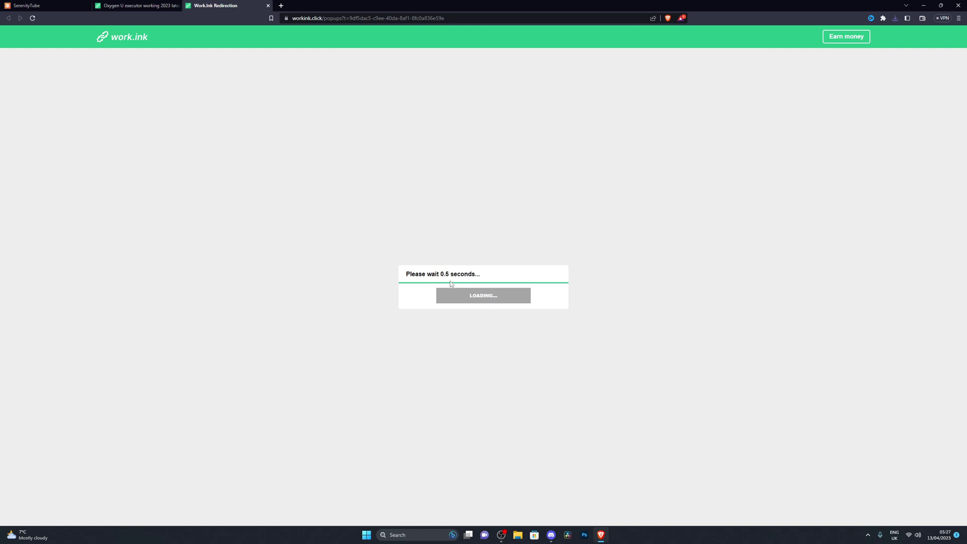
- Proceed to Target, closing three AdBlocker Sentinel pop-up tabs, until the oxygen_u zip download appears
click(484, 302)
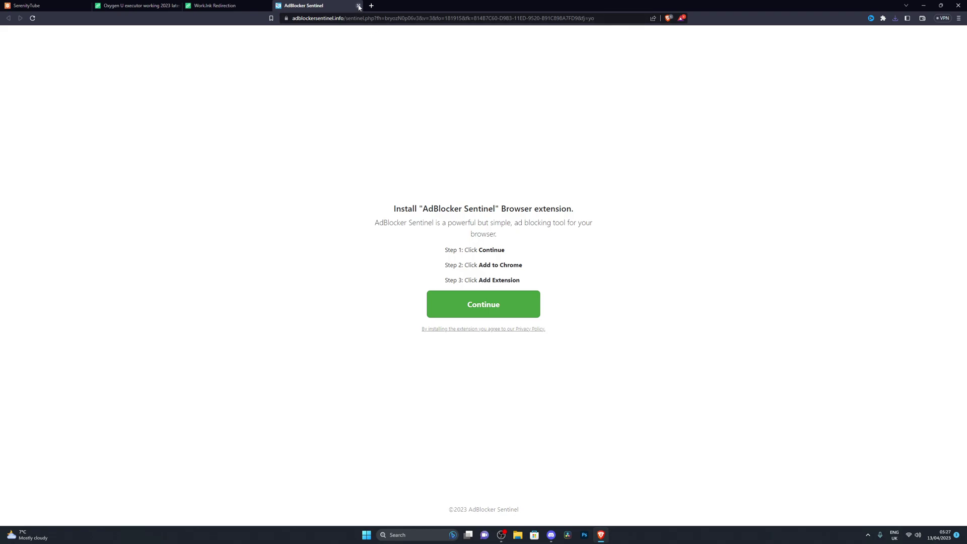
click(358, 6)
click(477, 296)
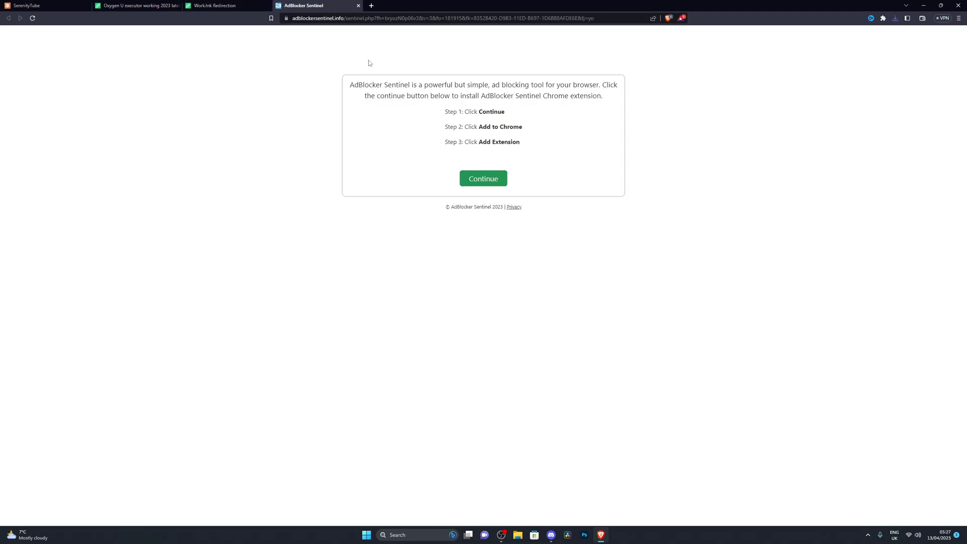
click(359, 7)
click(477, 297)
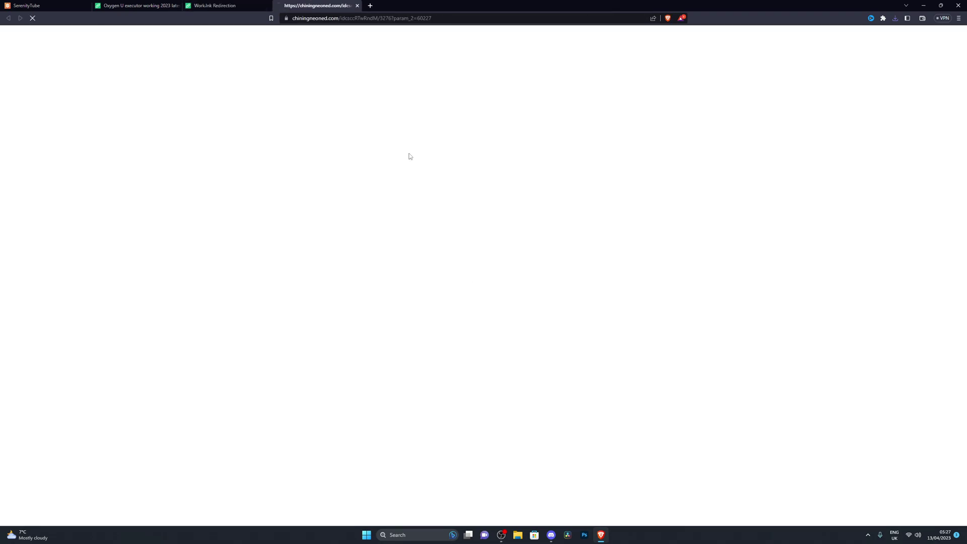
click(358, 7)
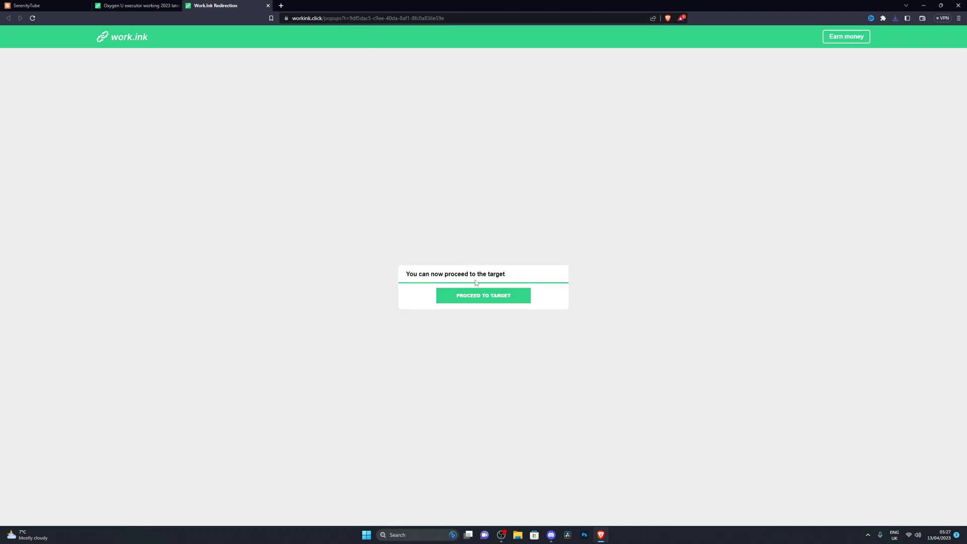
click(485, 296)
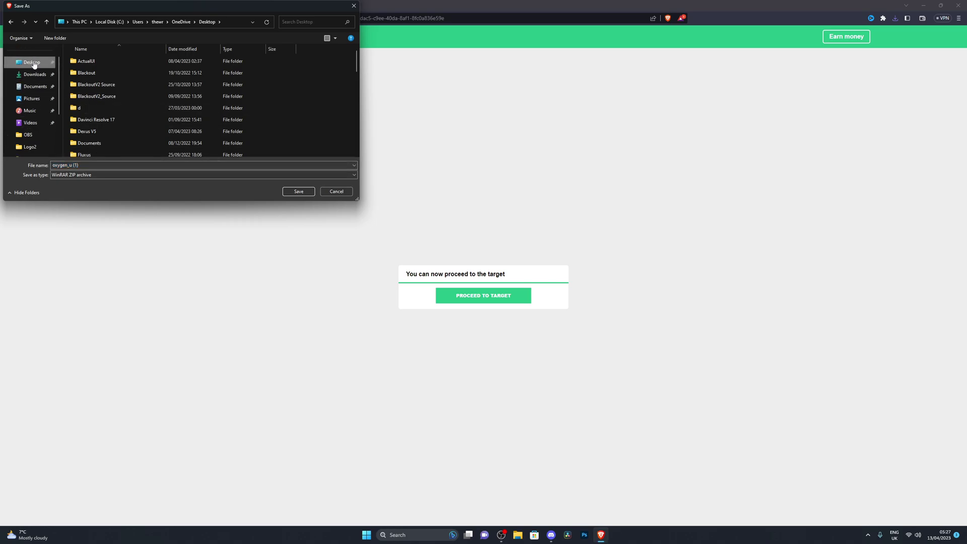
- Cancel saving the duplicate oxygen_u (1) zip, close the redirection tab and reveal the desktop
click(341, 194)
click(267, 5)
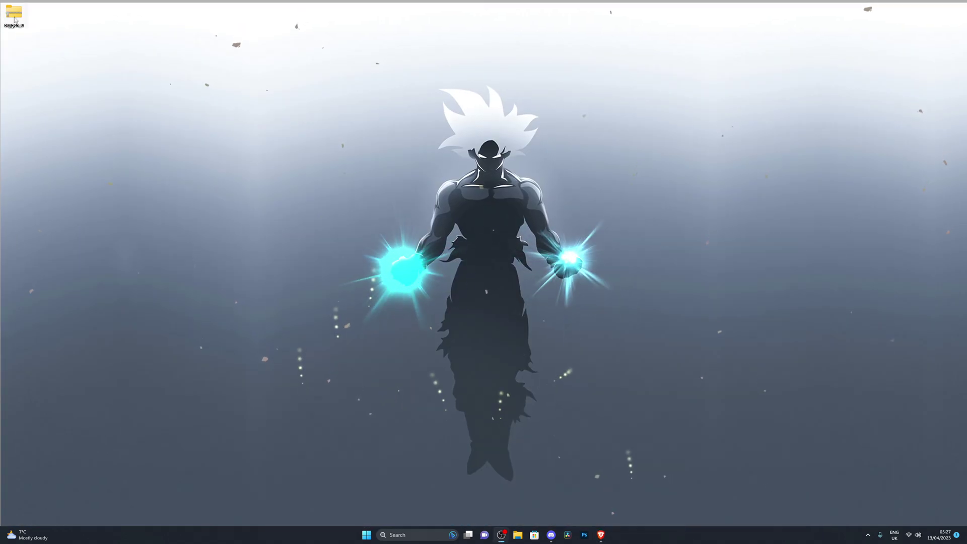
mouse_move(16, 20)
mouse_down()
mouse_move(103, 101)
mouse_move(21, 17)
mouse_up()
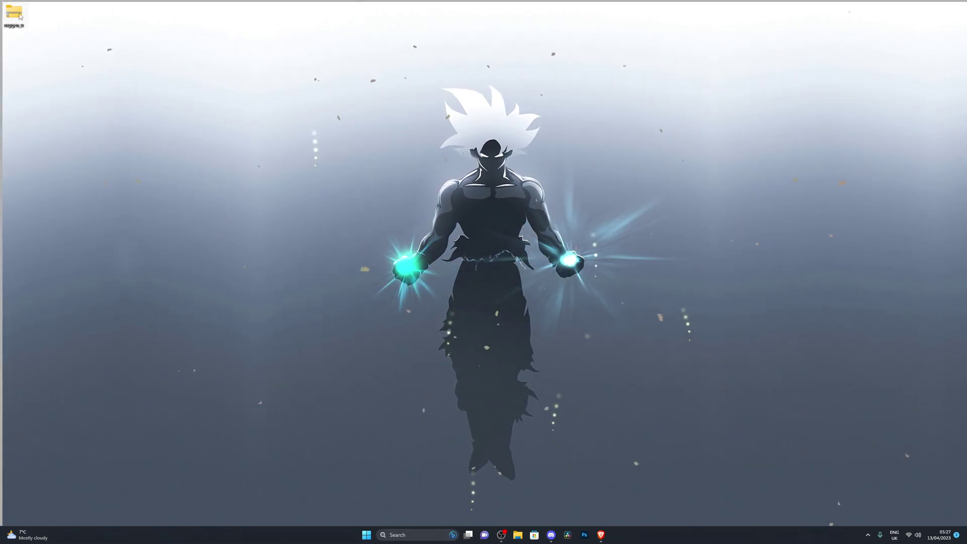
- Extract all of the oxygen_u zip into the suggested oxygen_u folder on the Desktop
right_click(21, 17)
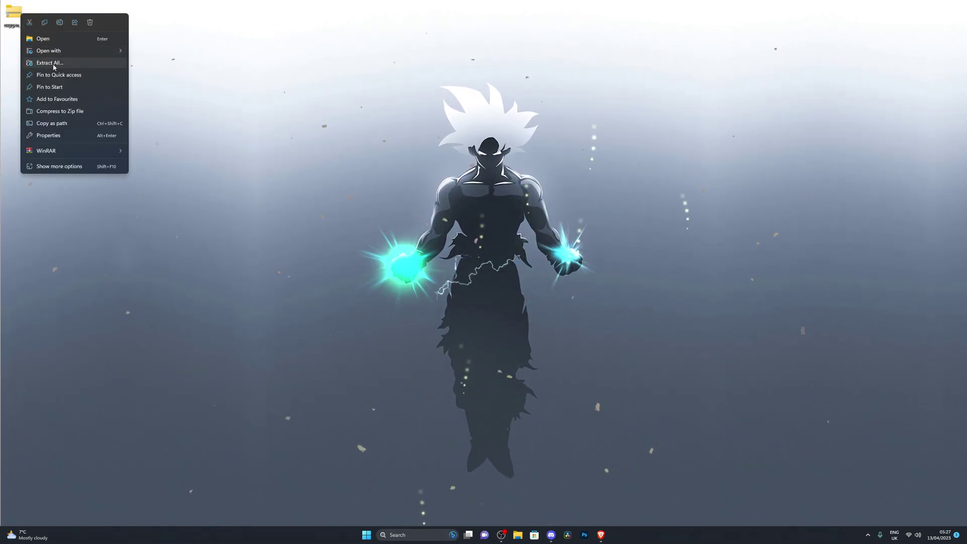
click(44, 63)
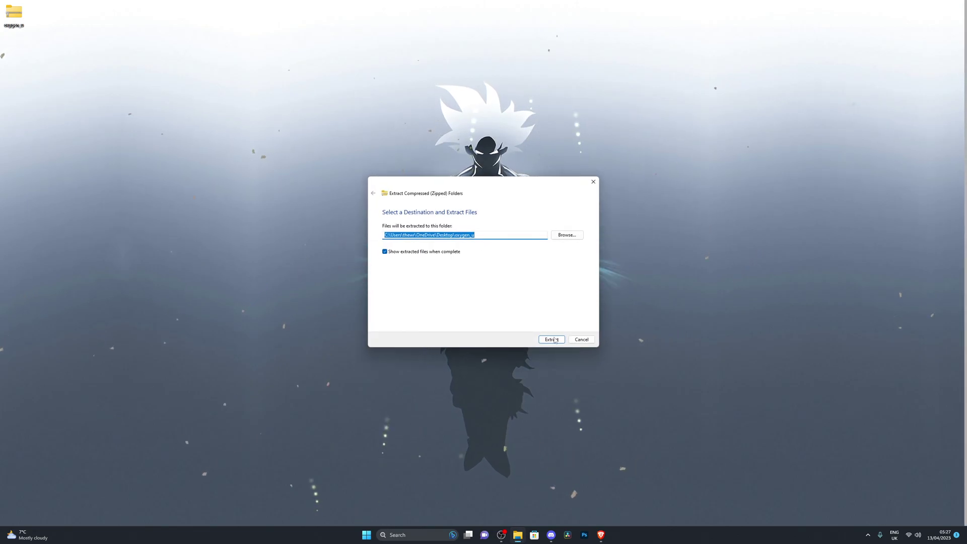
click(554, 341)
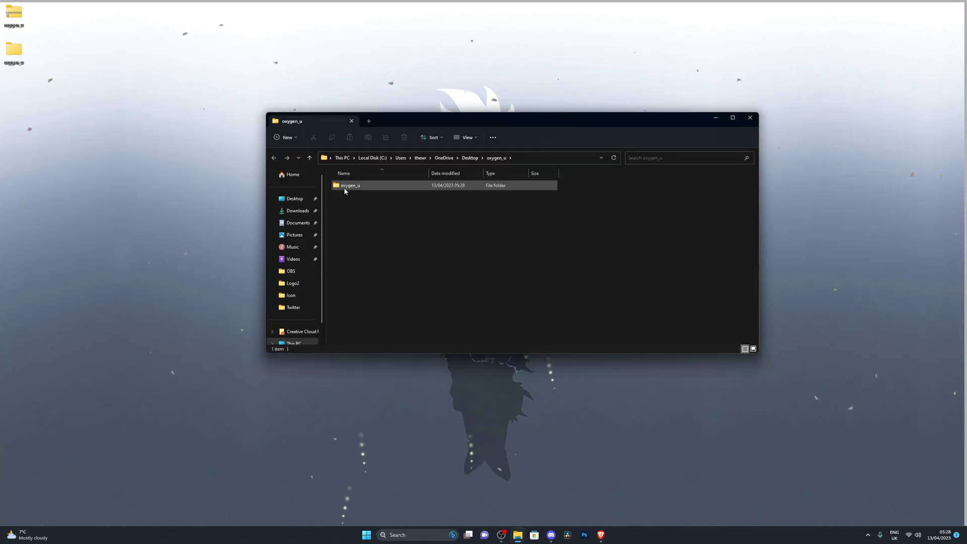
- Check the inner oxygen_u folder holds the OxygenU files, then close Explorer
right_click(8, 12)
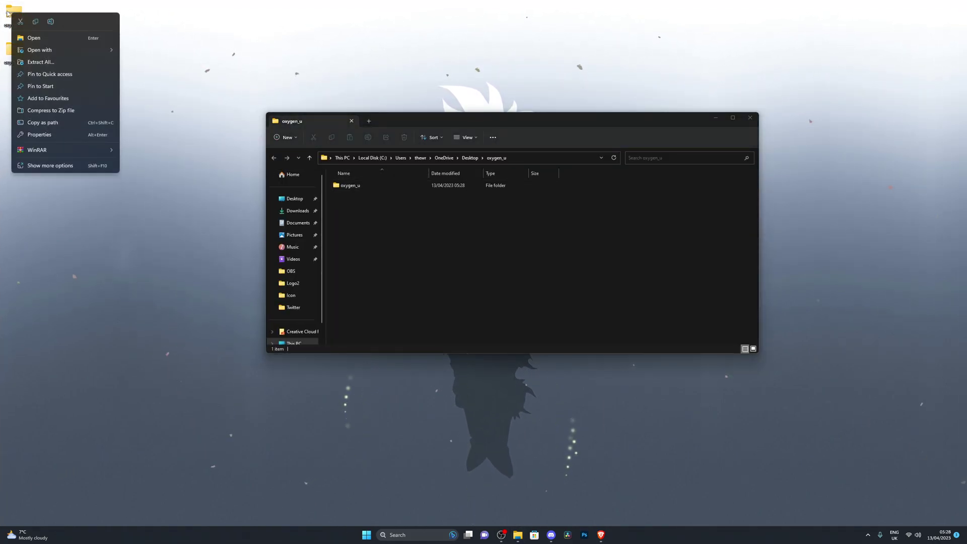
click(79, 24)
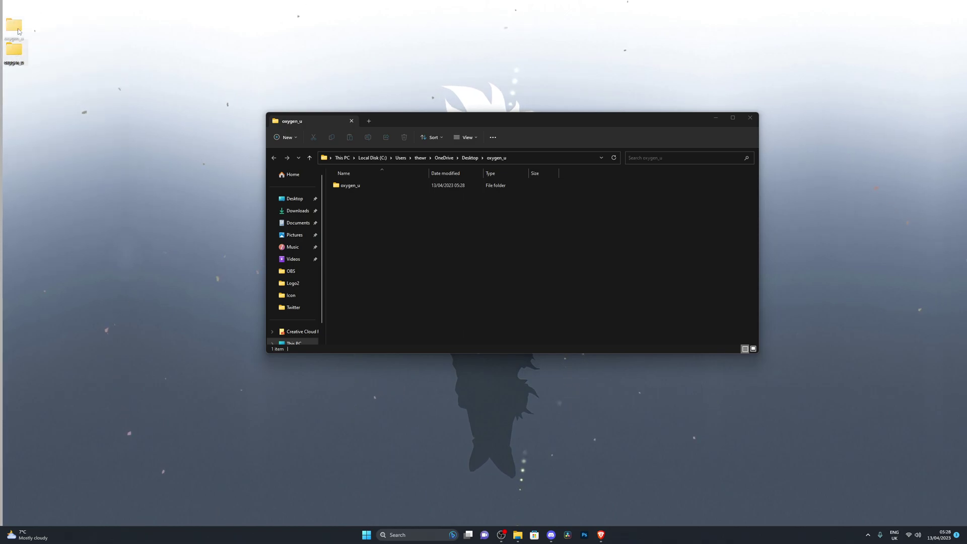
double_click(348, 185)
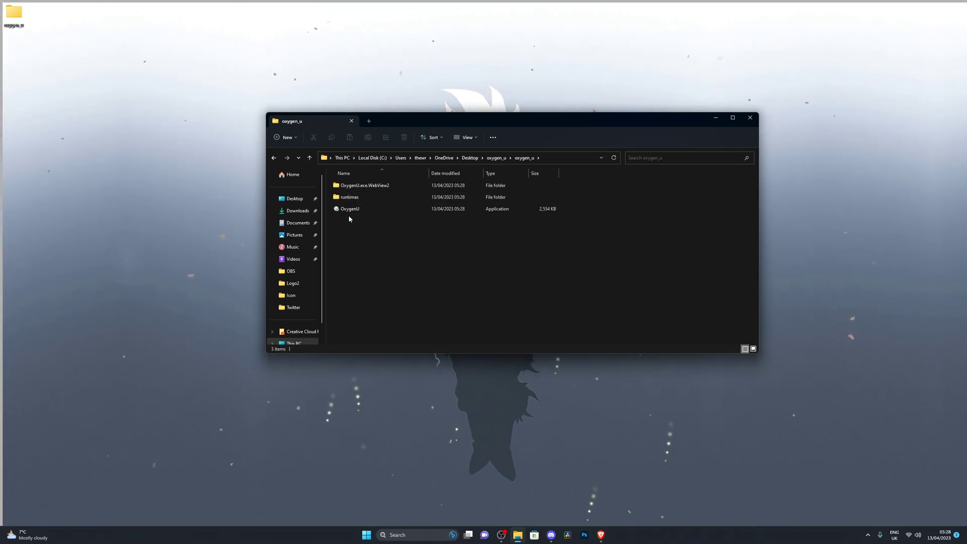
click(750, 118)
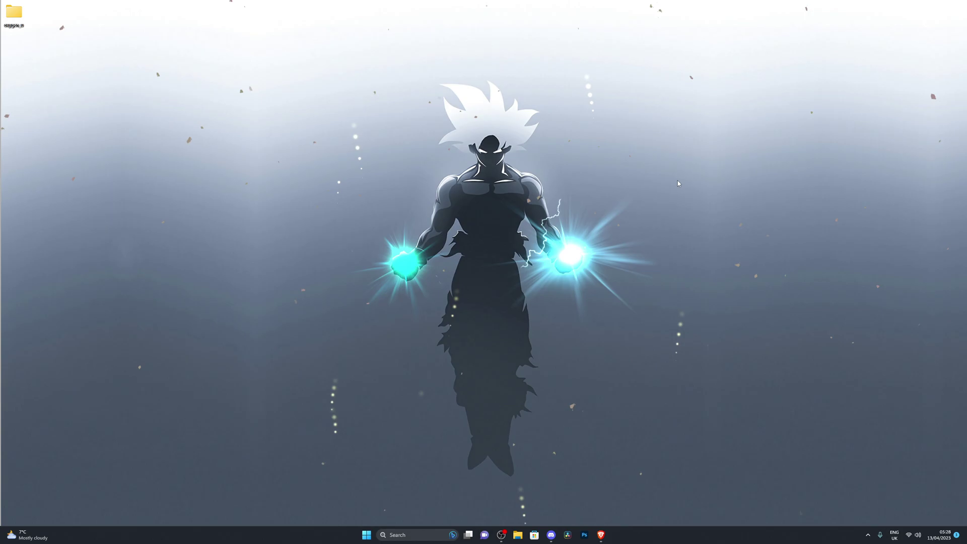
- Open Windows Security's Virus & threat protection settings via a Start search for 'virus'
key(super)
text(virus)
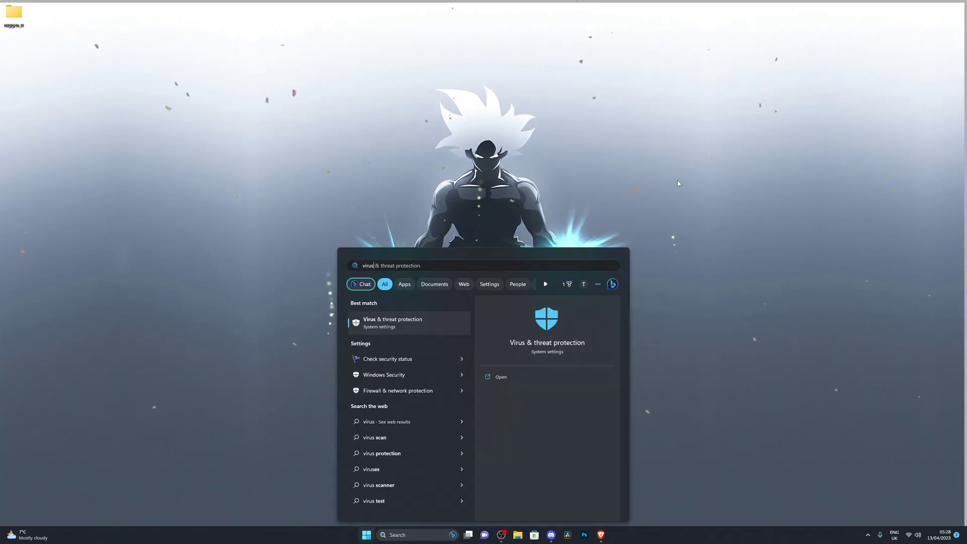
key(Return)
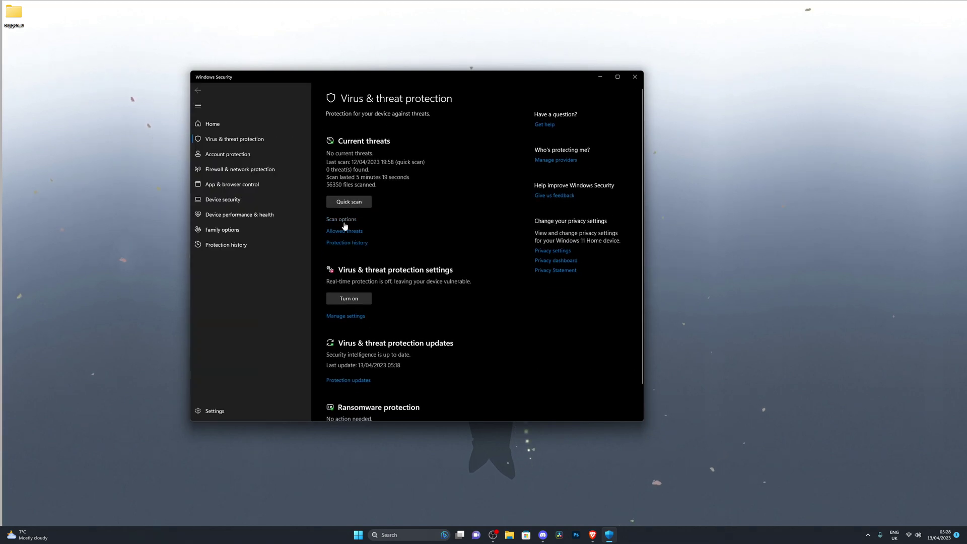
click(346, 316)
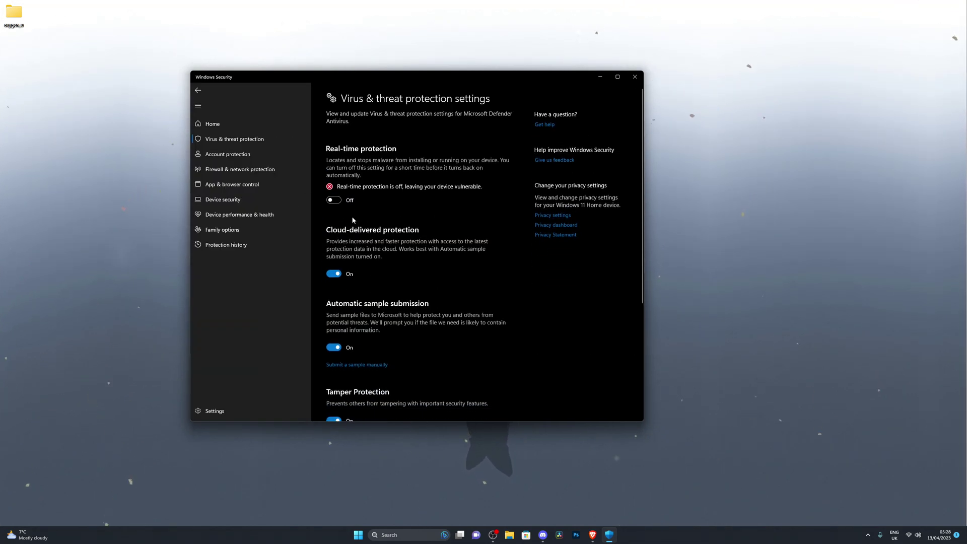
- Go to the Exclusions page and begin adding an exclusion
scroll(350, 213, down, 4)
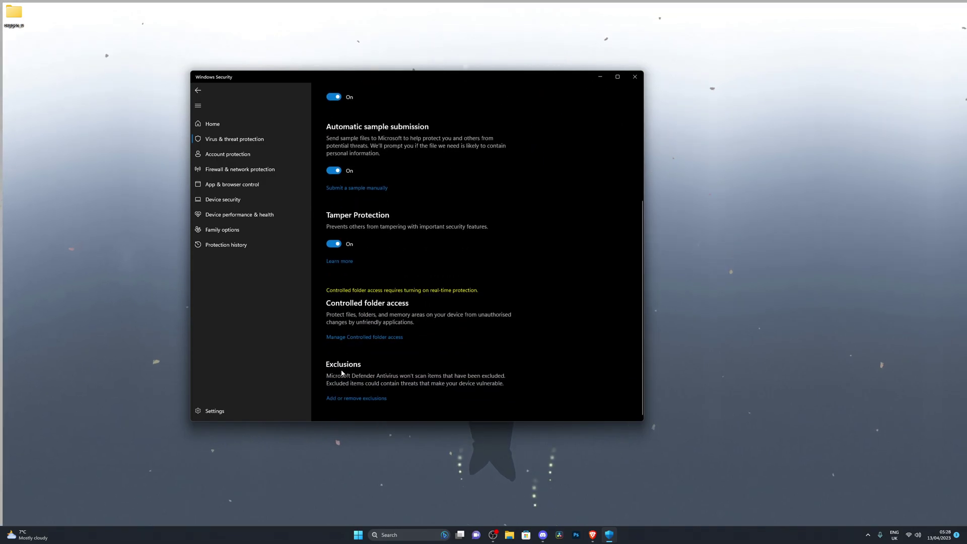
click(339, 399)
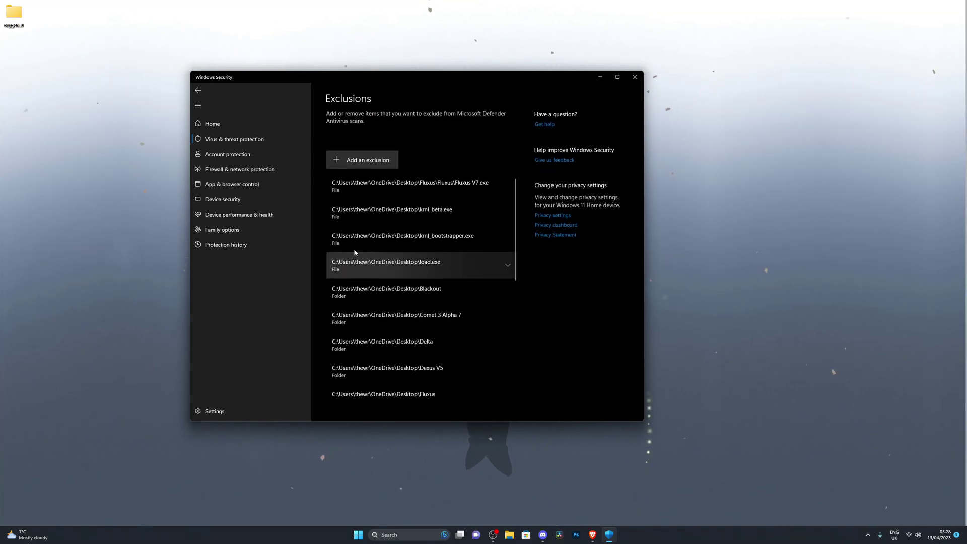
click(358, 160)
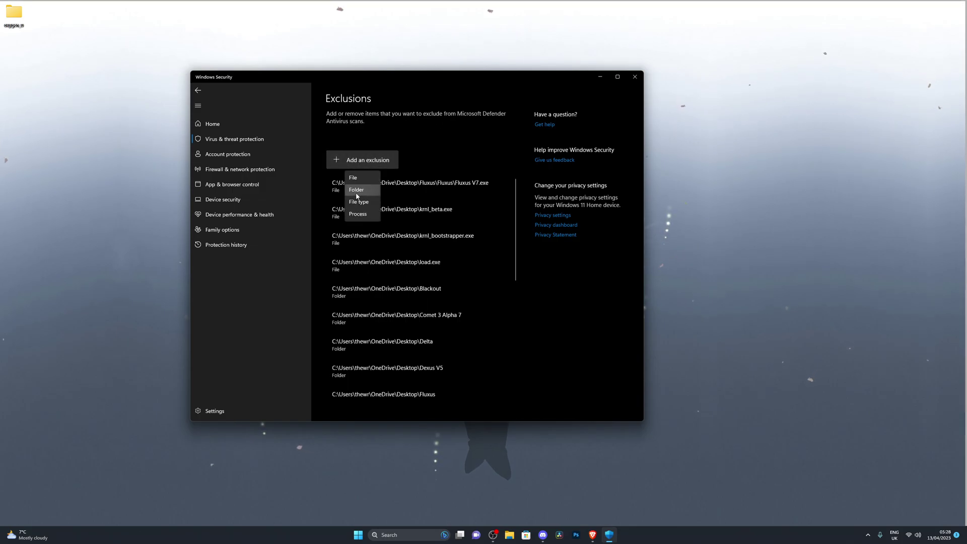
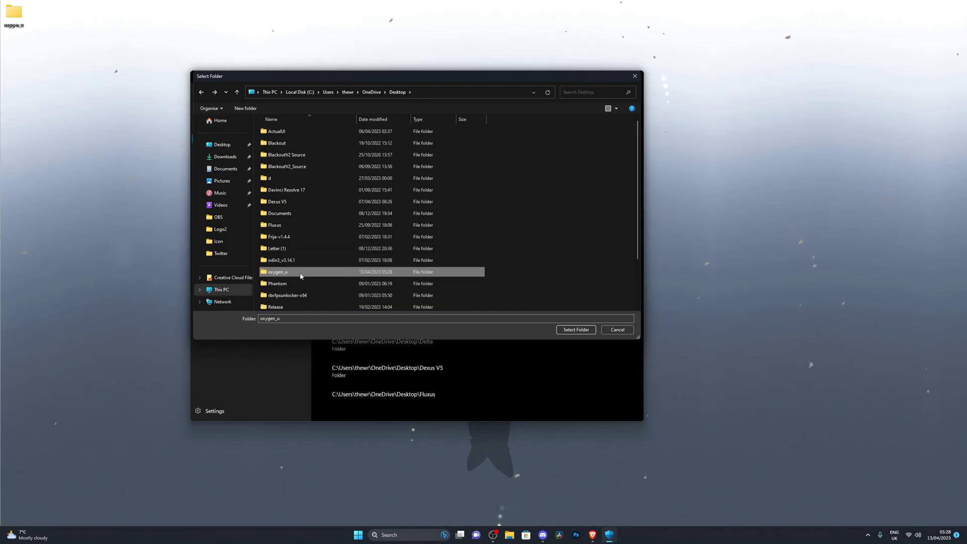
- Add the desktop oxygen_u folder as a Defender exclusion, confirm it in the list, and go back
click(574, 332)
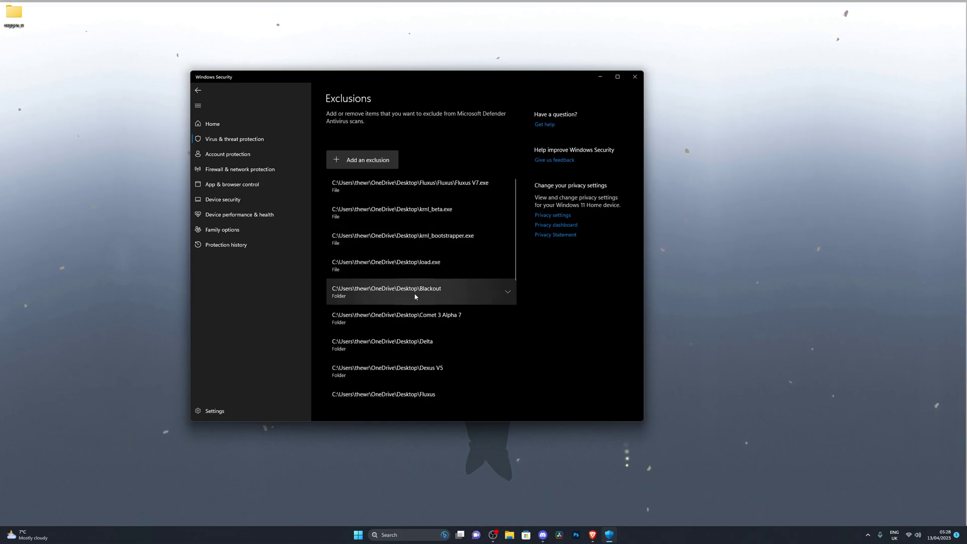
scroll(414, 296, down, 8)
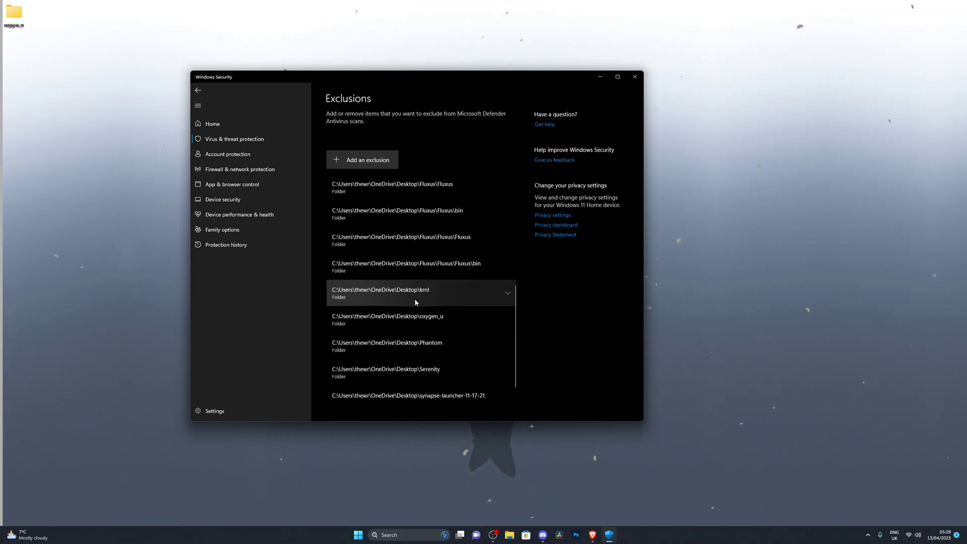
scroll(415, 301, down, 1)
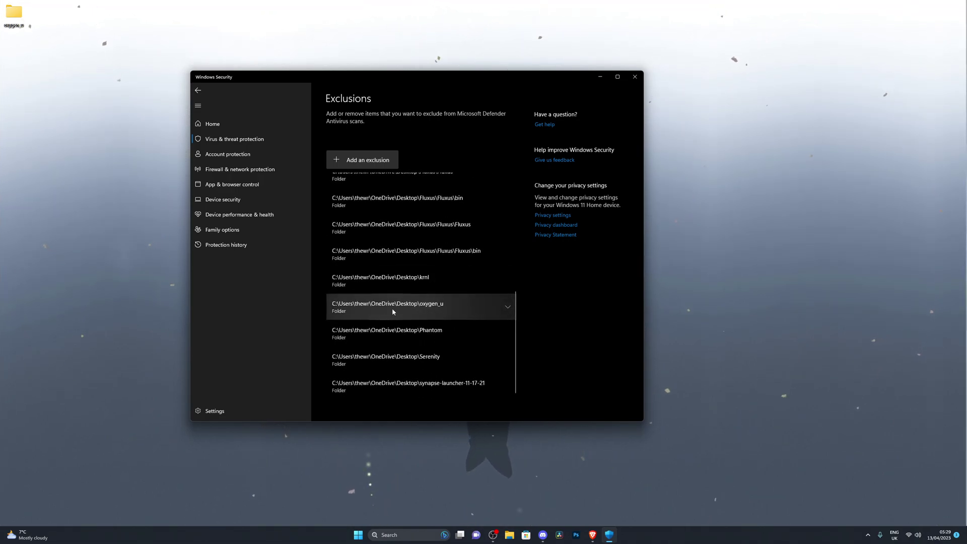
click(198, 90)
- Switch real-time protection back on and close the Windows Security window
scroll(379, 206, up, 3)
scroll(373, 205, up, 2)
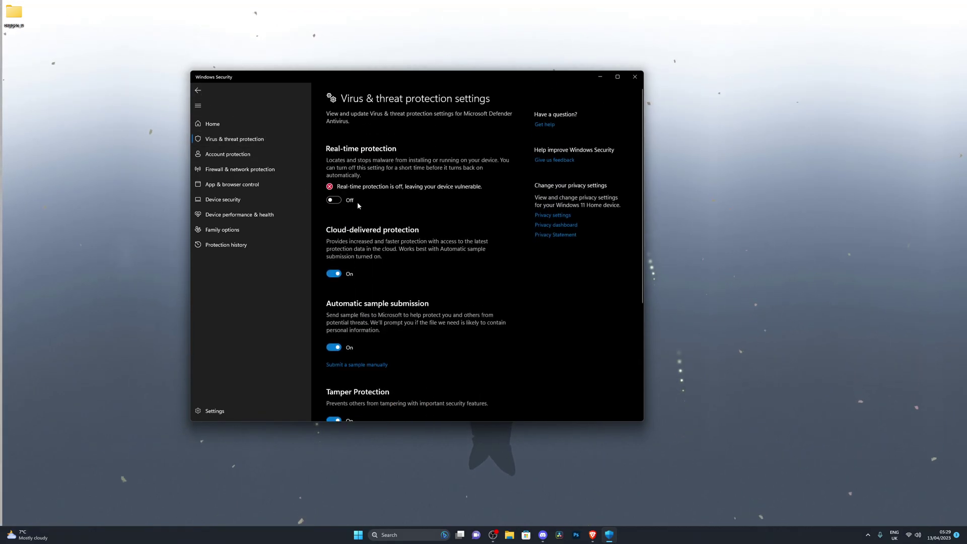
click(334, 200)
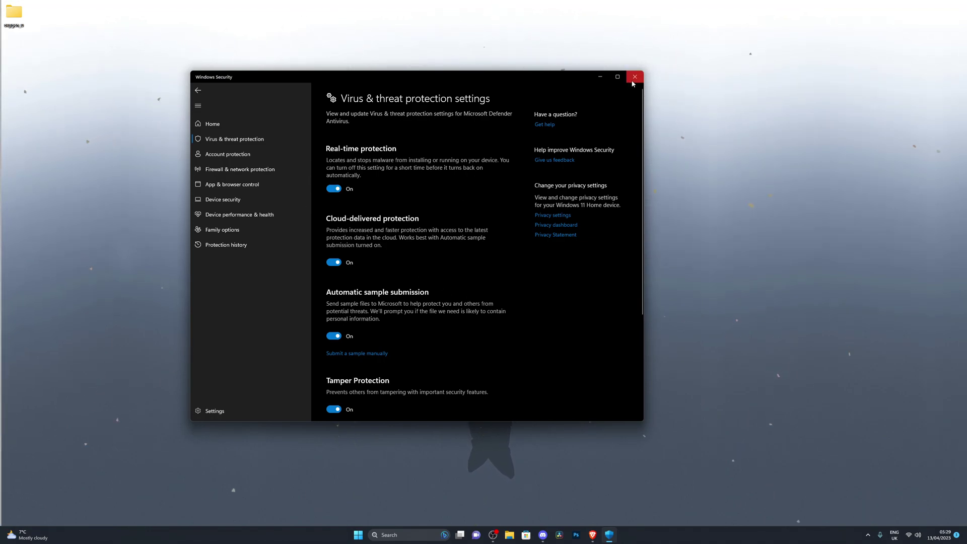
click(617, 77)
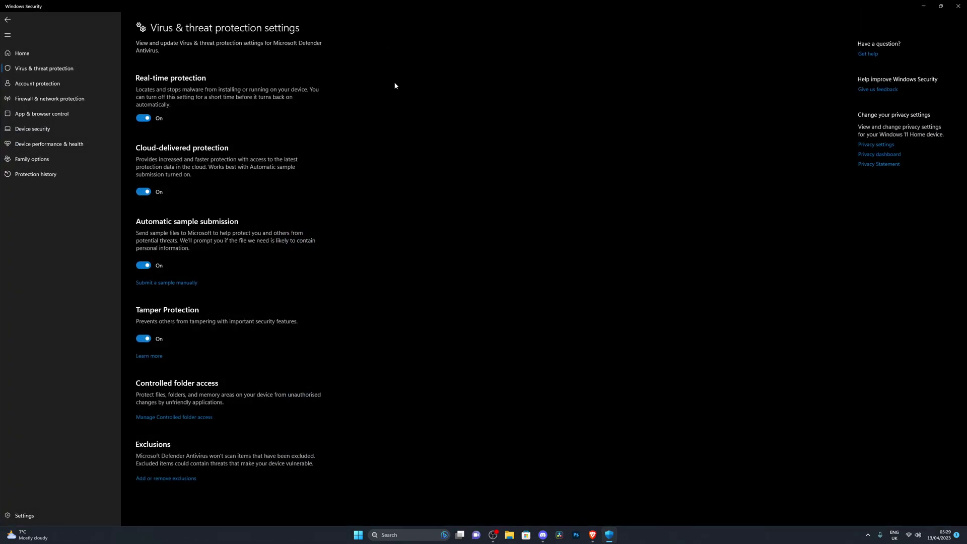
click(958, 5)
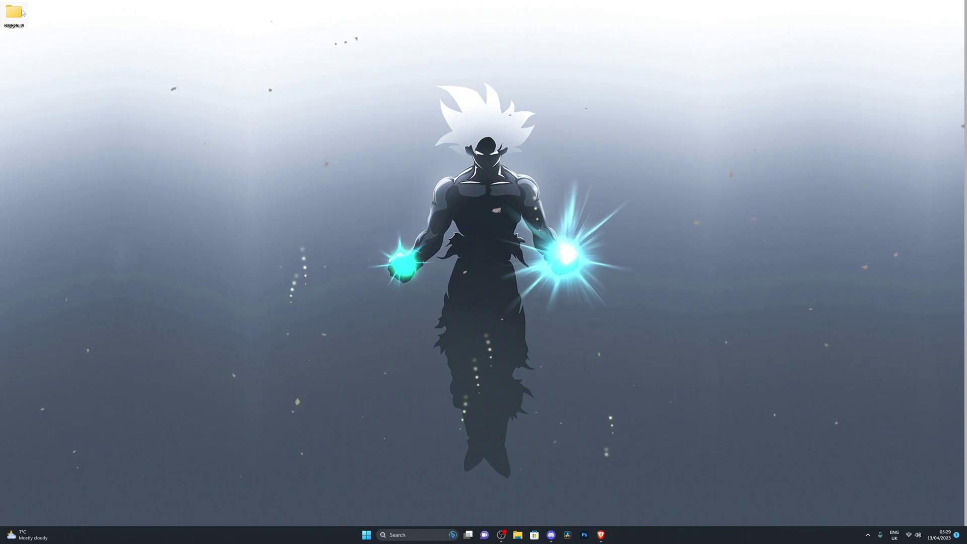
- Launch OxygenU from the inner oxygen_u folder and run it anyway past the SmartScreen warning
double_click(22, 13)
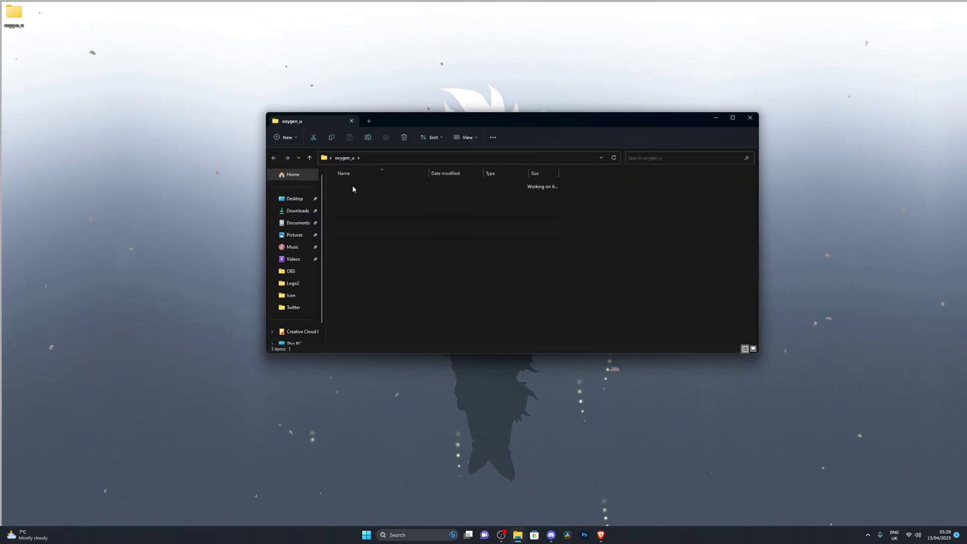
double_click(353, 187)
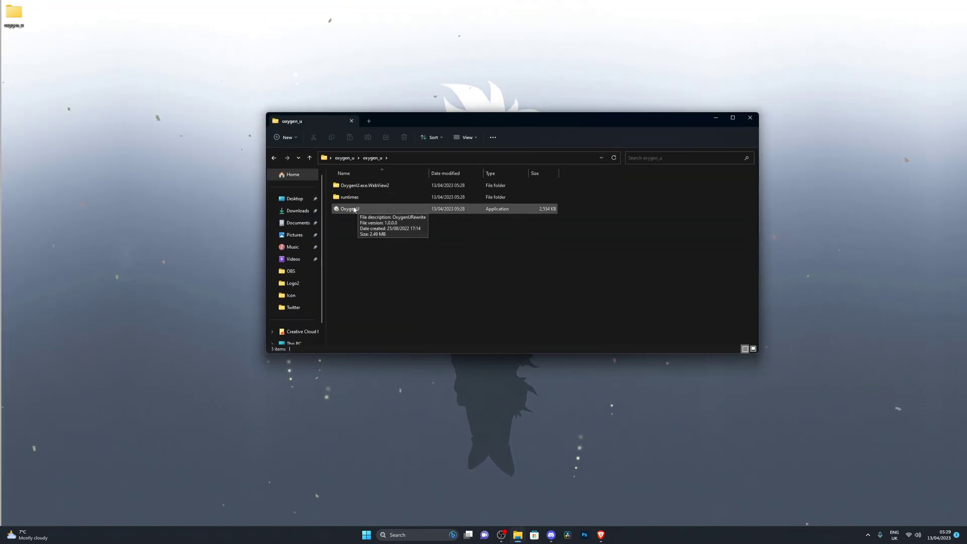
double_click(352, 209)
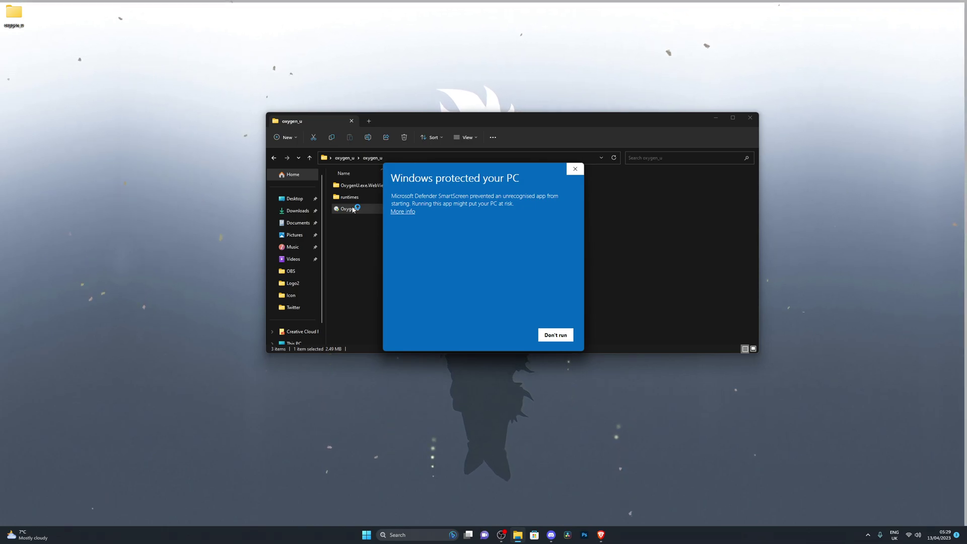
drag(419, 167, 461, 157)
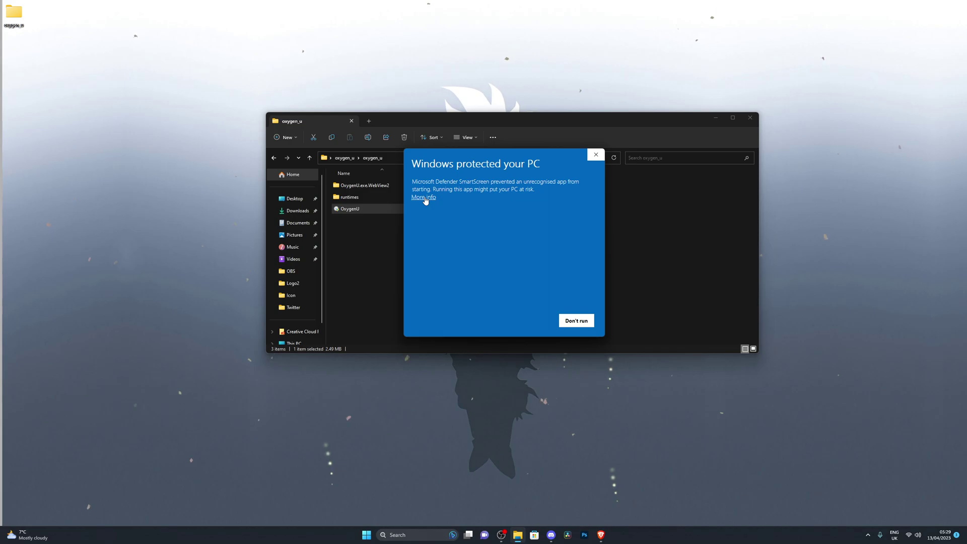
click(424, 198)
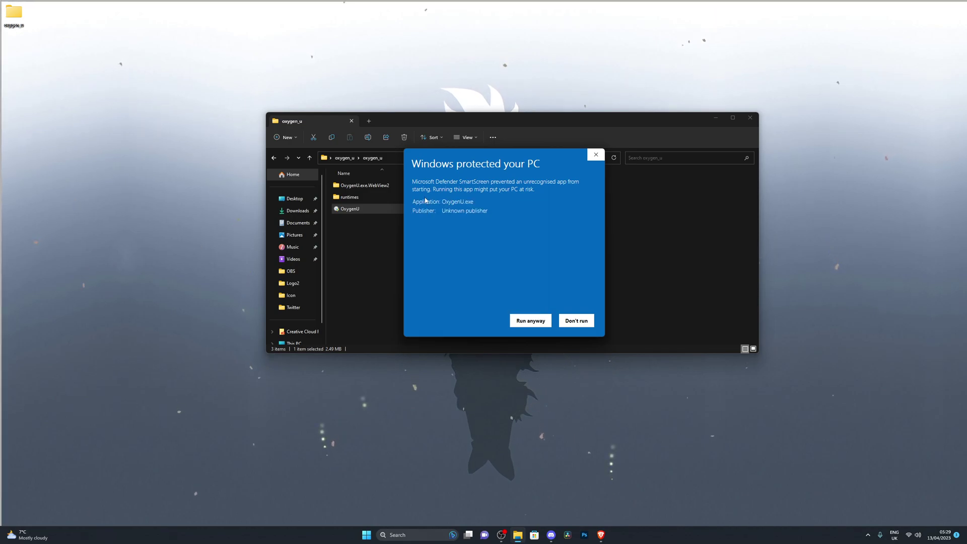
click(527, 321)
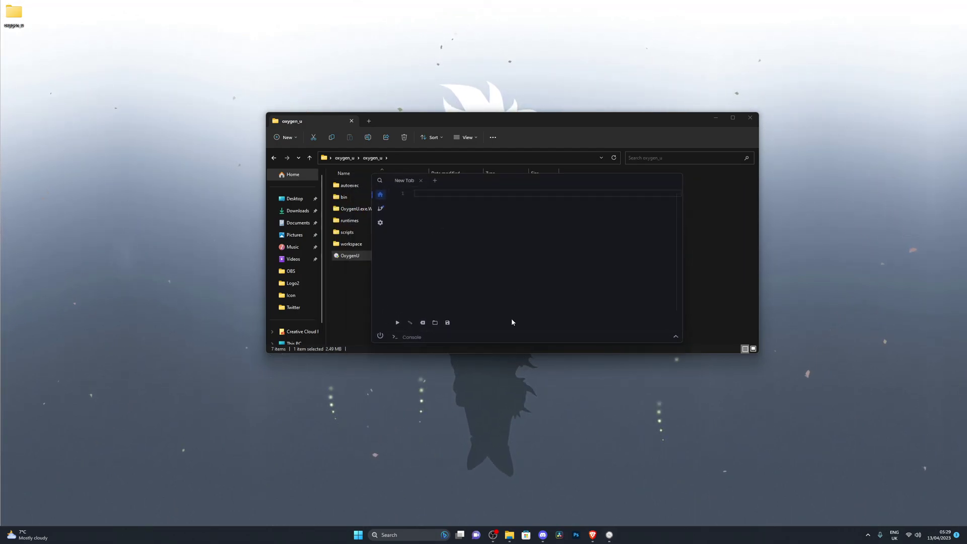
- Search for 'roblo' and launch Roblox Player, bringing its window to the front
key(super)
text(roblox)
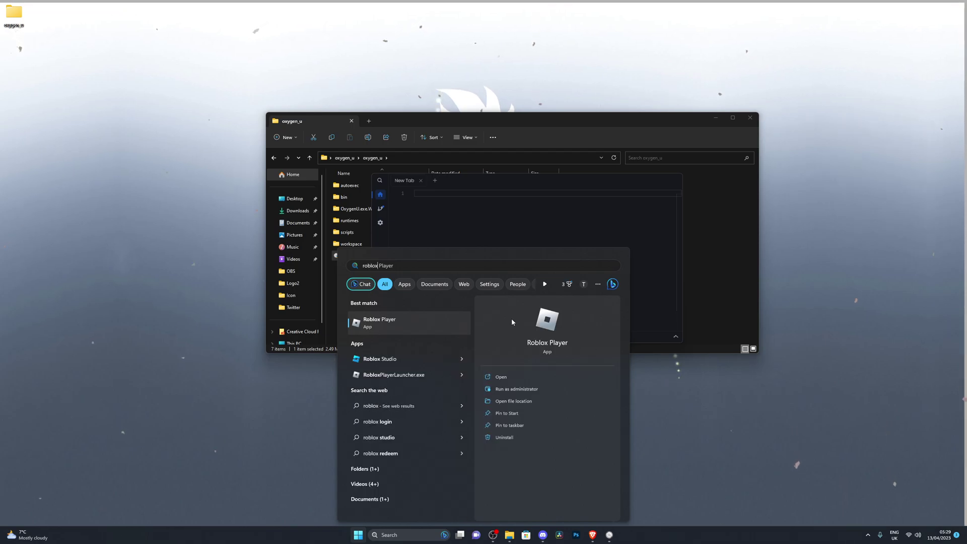
key(Escape)
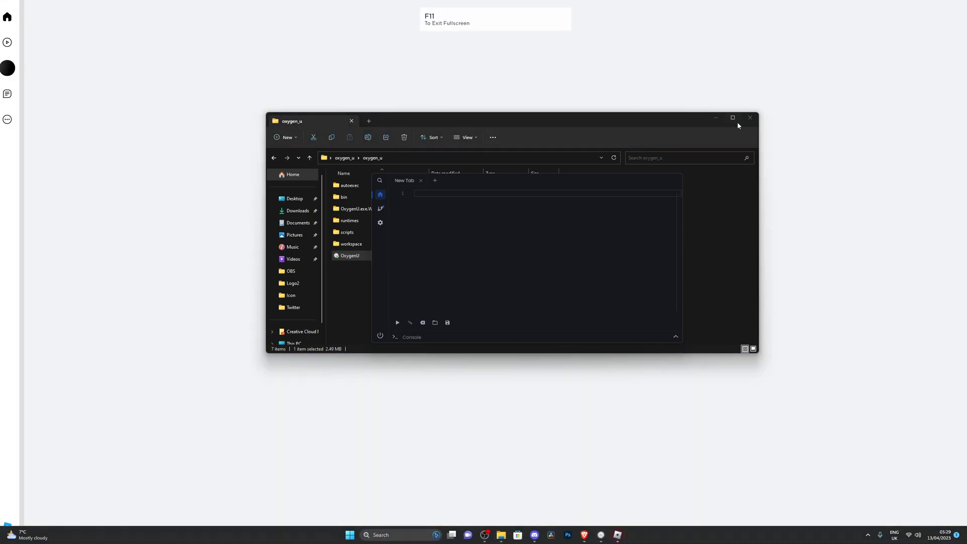
click(716, 117)
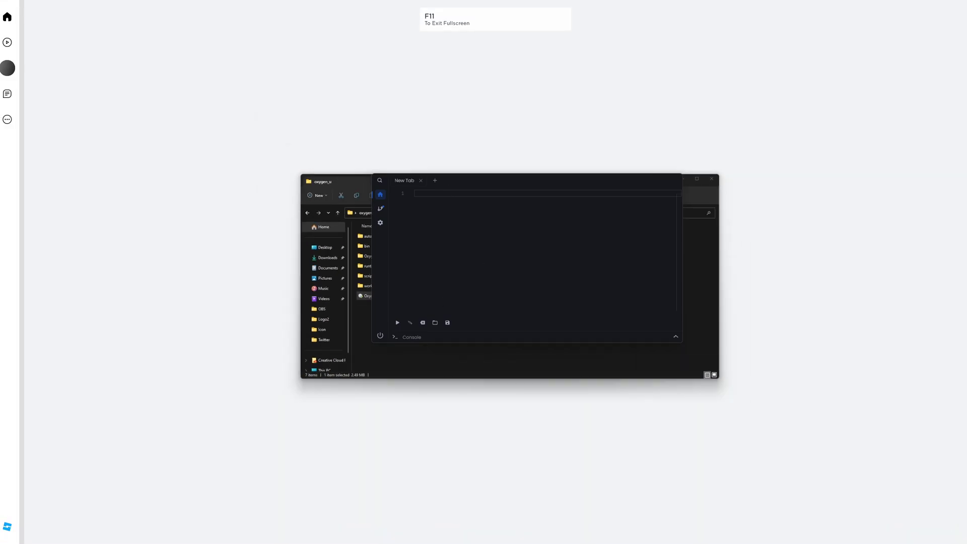